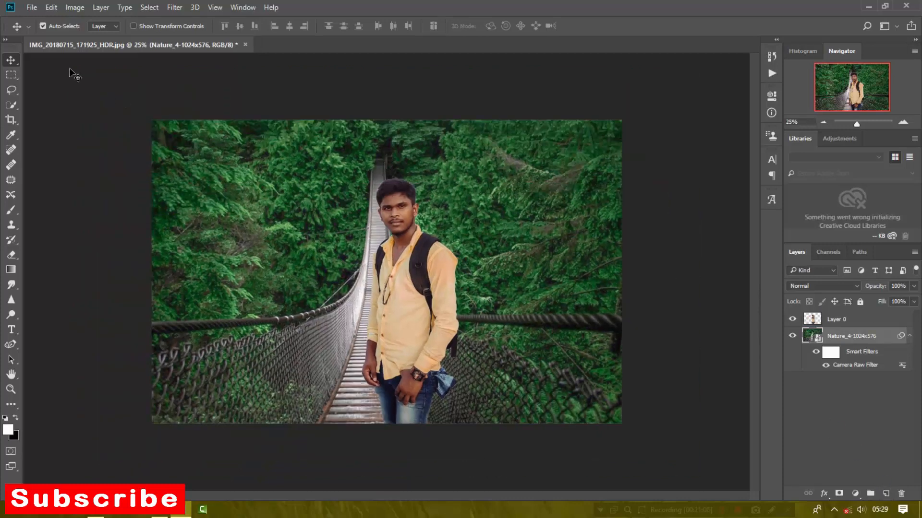
Apply a 12 px Tilt-Shift blur to the background layer, placing the focus centre and lines below the picture's lower edge.
left_click(174, 7)
mouse_move(240, 145)
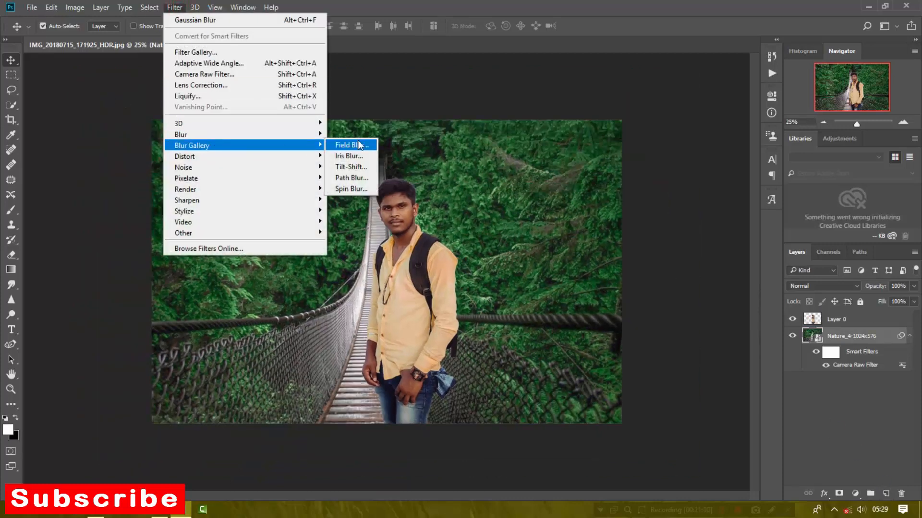
left_click(353, 167)
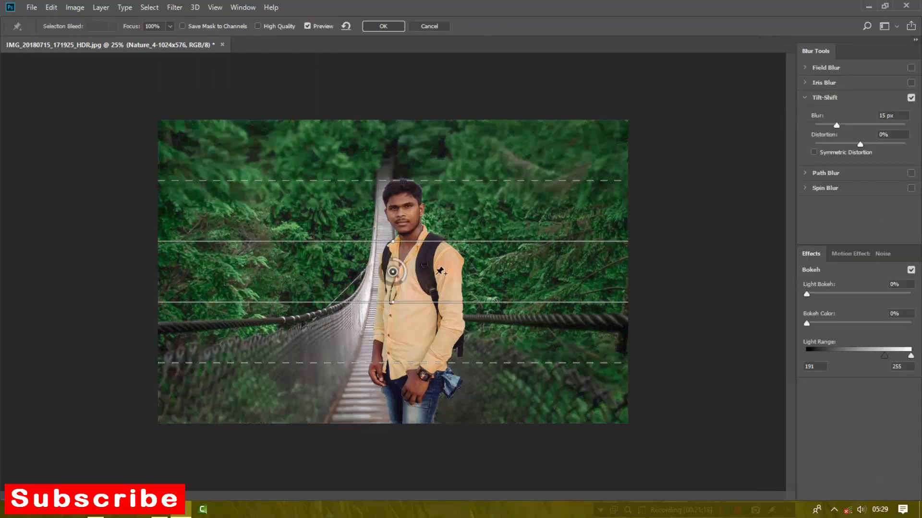
left_click_drag(393, 272, 395, 320)
left_click_drag(441, 373, 447, 470)
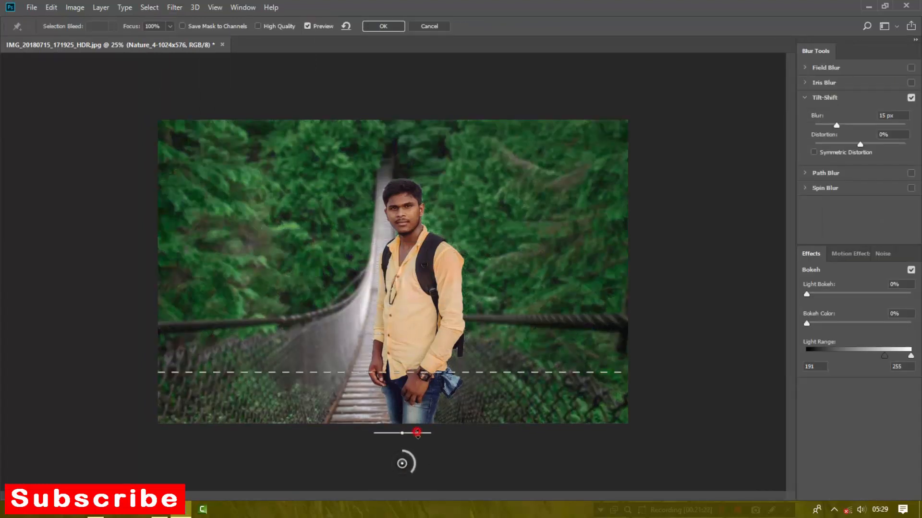
left_click_drag(416, 434, 422, 462)
left_click_drag(411, 397, 414, 436)
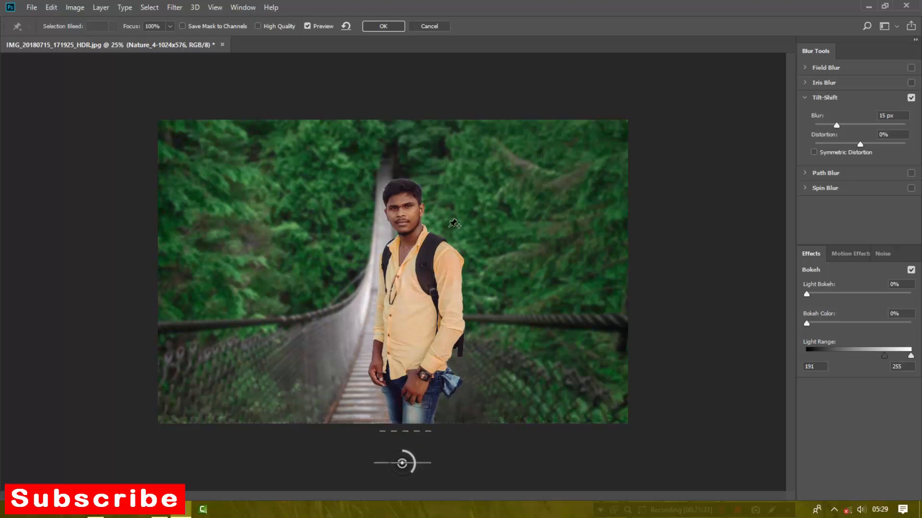
mouse_move(411, 469)
left_mouse_down()
mouse_move(381, 470)
mouse_move(394, 475)
mouse_move(409, 437)
mouse_move(412, 454)
left_mouse_up()
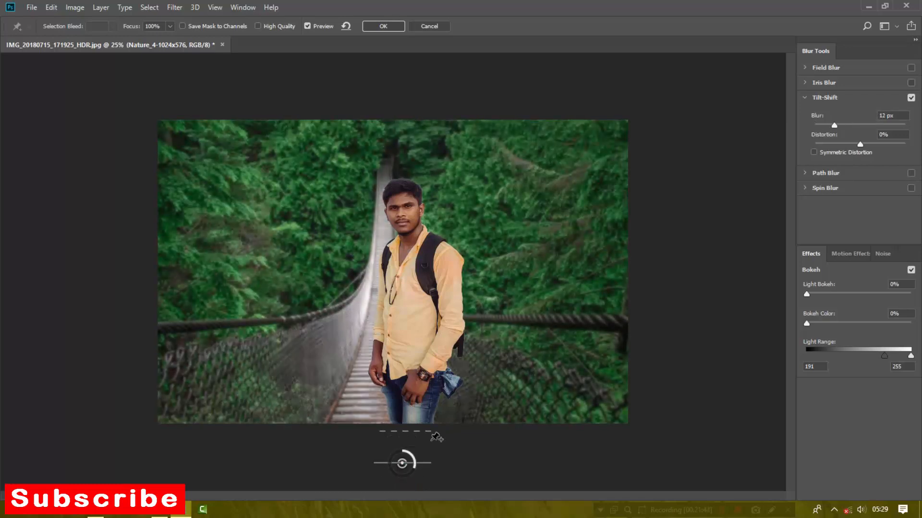
left_click(383, 26)
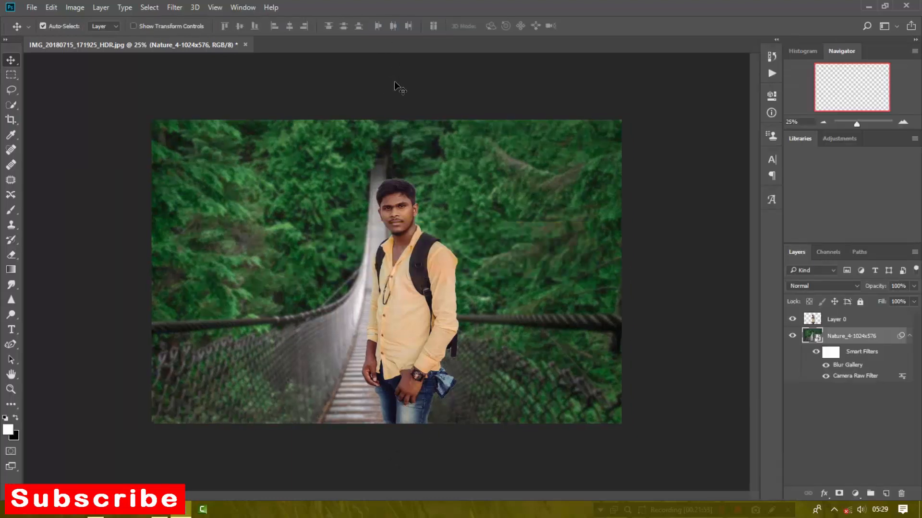
Remove blemishes from the man's cheek on Layer 0 with the Spot Healing Brush at size 25.
left_click(845, 320)
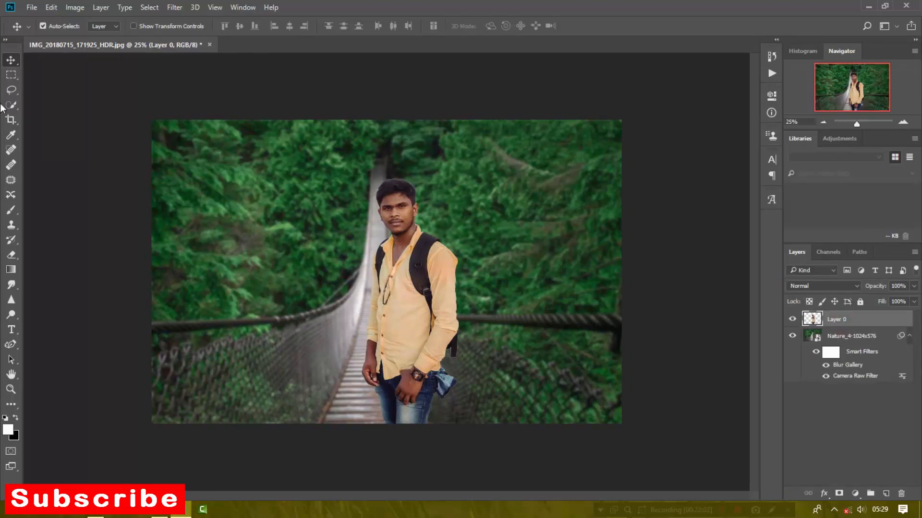
left_click(10, 149)
key("ctrl+plus")
key("ctrl+plus")
key("ctrl+plus")
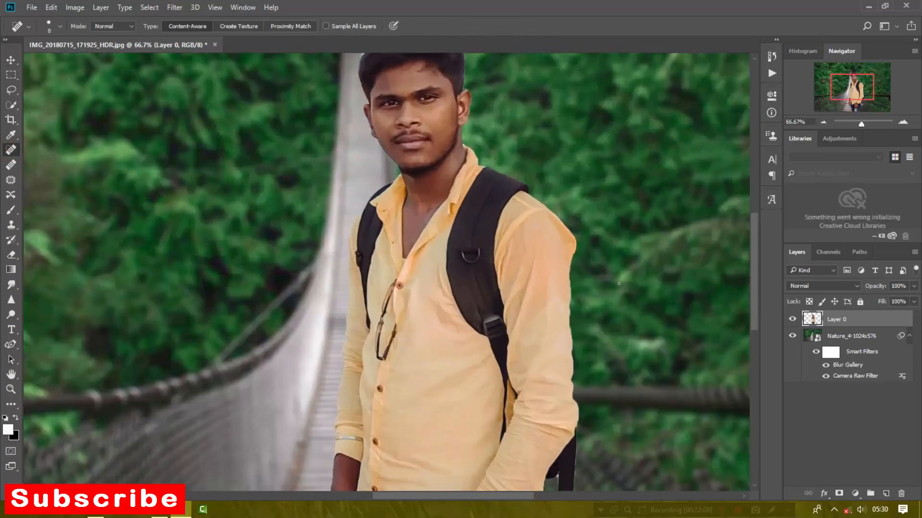
left_click_drag(754, 270, 753, 241)
key("ctrl+plus")
key("ctrl+plus")
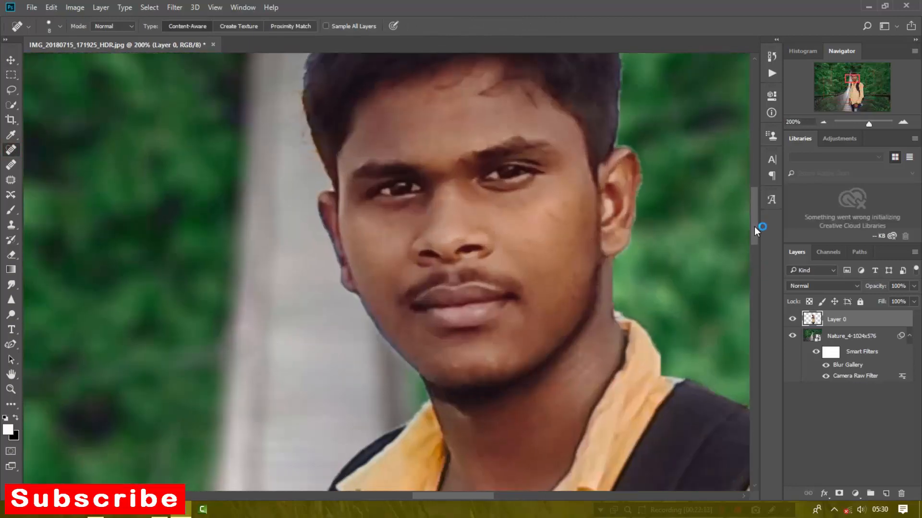
key("ctrl+minus")
left_click_drag(486, 495, 500, 496)
left_click_drag(755, 255, 755, 249)
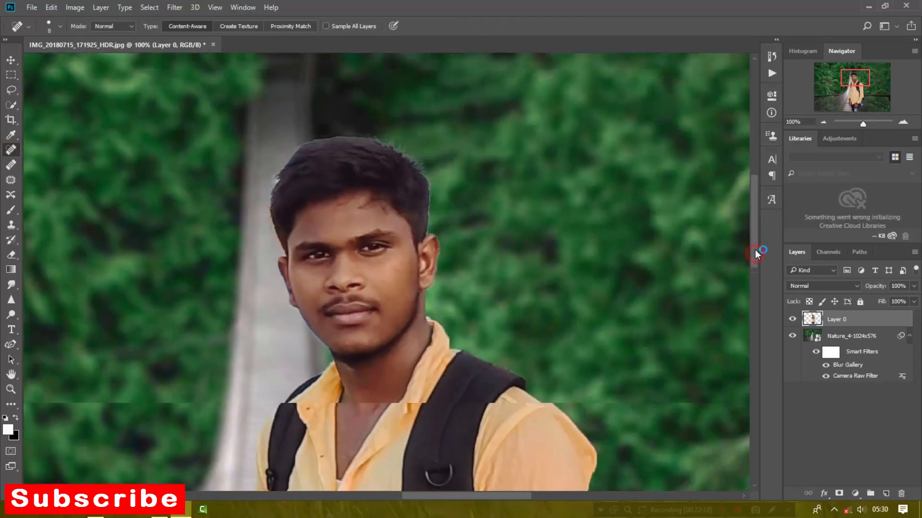
key("bracketright")
key("bracketright")
key("bracketright")
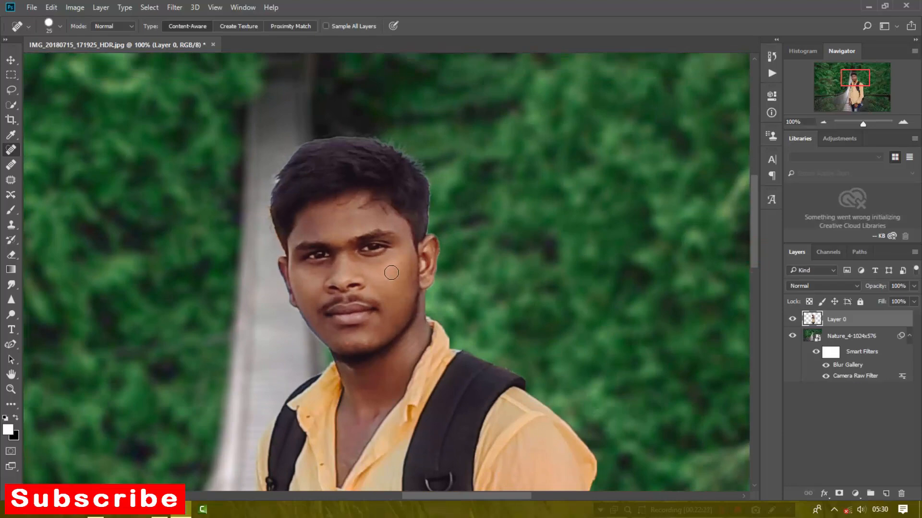
left_click(396, 269)
left_click(383, 282)
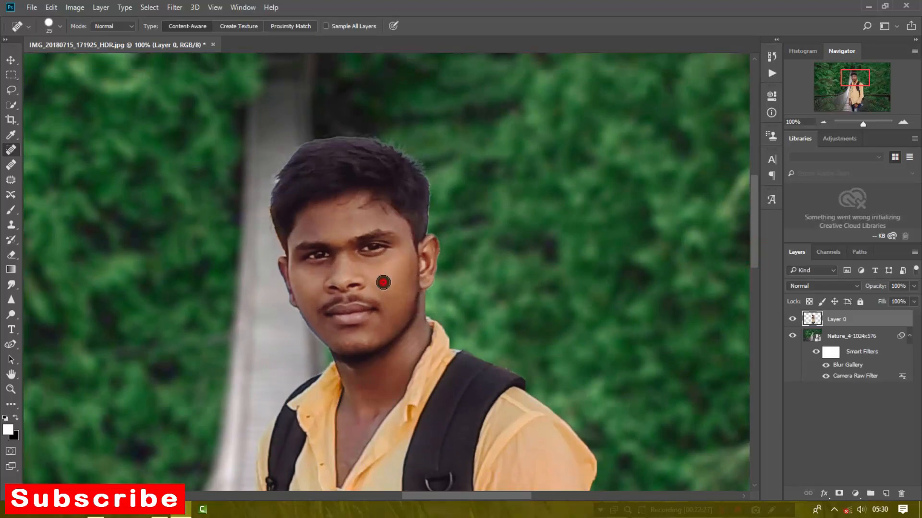
left_click(406, 308)
Sample the skin tone of the cheek beside the nose as the foreground colour.
left_click(10, 135)
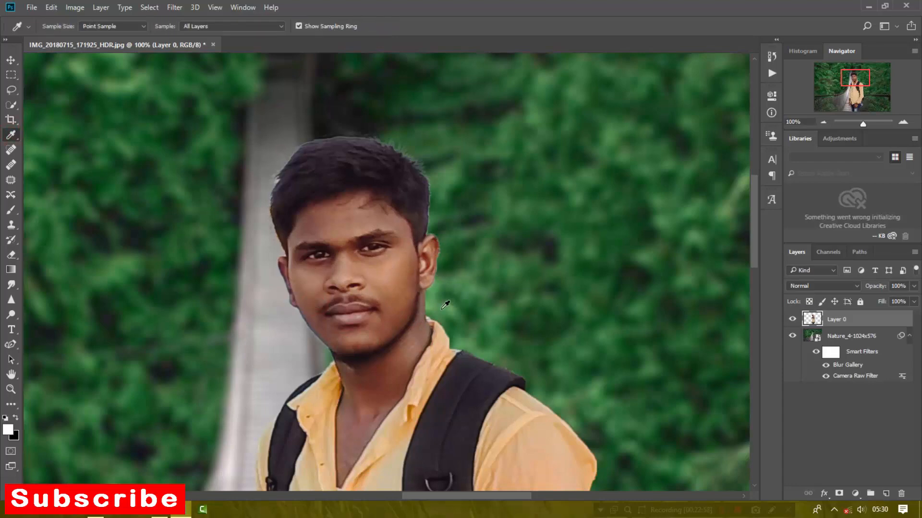
mouse_move(754, 232)
left_mouse_down()
mouse_move(753, 352)
mouse_move(757, 218)
mouse_move(758, 229)
left_mouse_up()
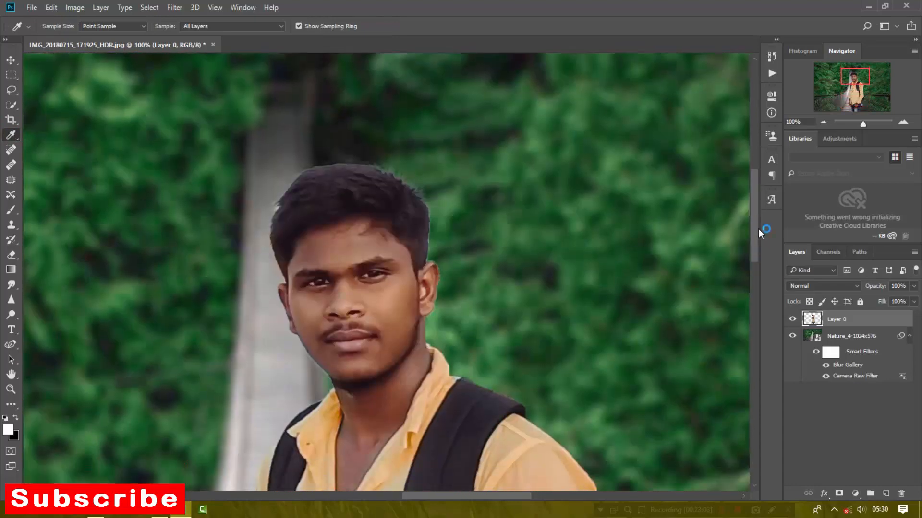
left_click(381, 301)
Configure the Brush tool with 19% opacity, 18% flow and 24% smoothing.
left_click(10, 210)
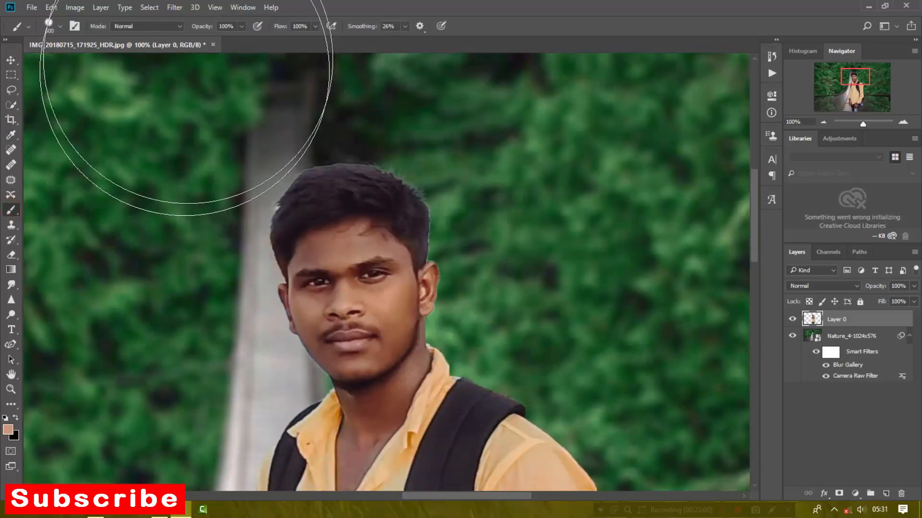
left_click(241, 26)
left_click_drag(202, 44, 199, 44)
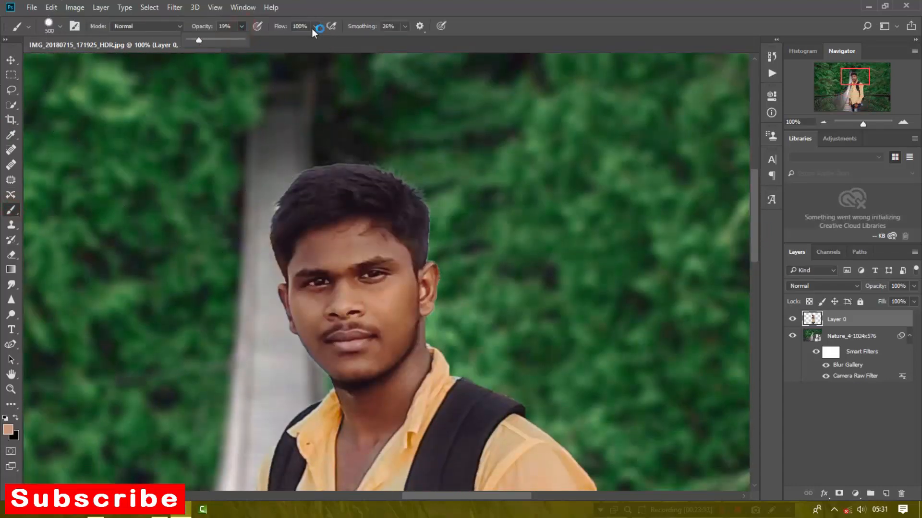
left_click_drag(315, 26, 272, 39)
left_click(404, 27)
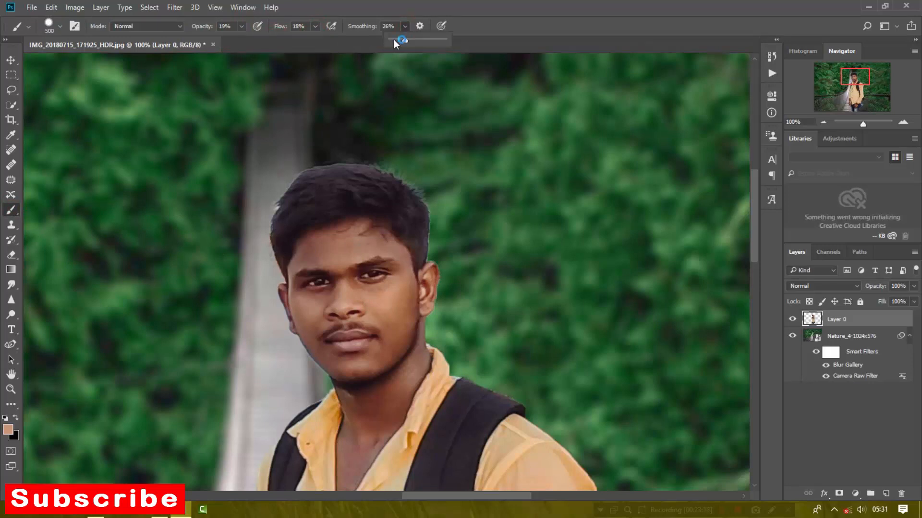
left_click_drag(402, 41, 404, 41)
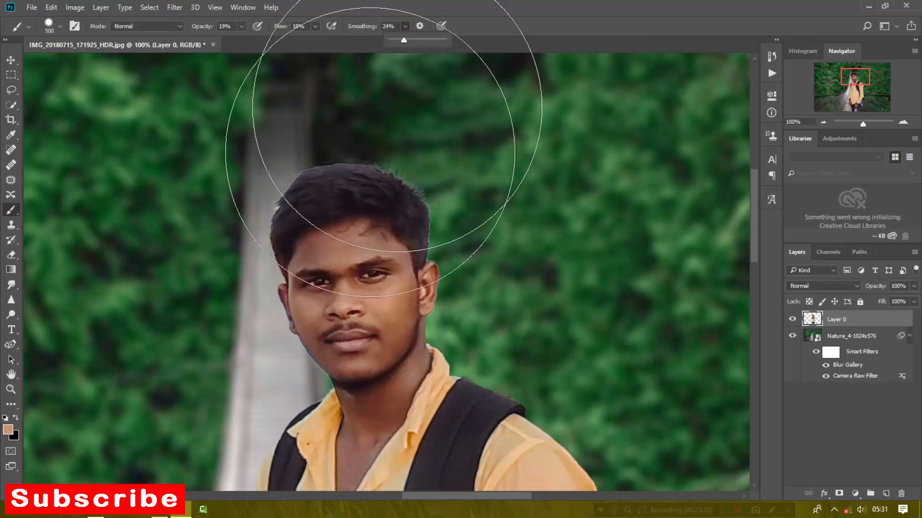
Shrink the brush to size 25 and softly paint skin tone over the forehead on Layer 0.
left_click(374, 259)
key("bracketleft")
key("bracketleft")
key("bracketleft")
key("bracketleft")
key("bracketleft")
key("bracketleft")
key("bracketleft")
key("bracketleft")
key("bracketleft")
key("bracketleft")
key("bracketleft")
key("bracketleft")
key("bracketleft")
key("bracketleft")
left_click_drag(354, 244, 352, 249)
key("bracketleft")
key("bracketleft")
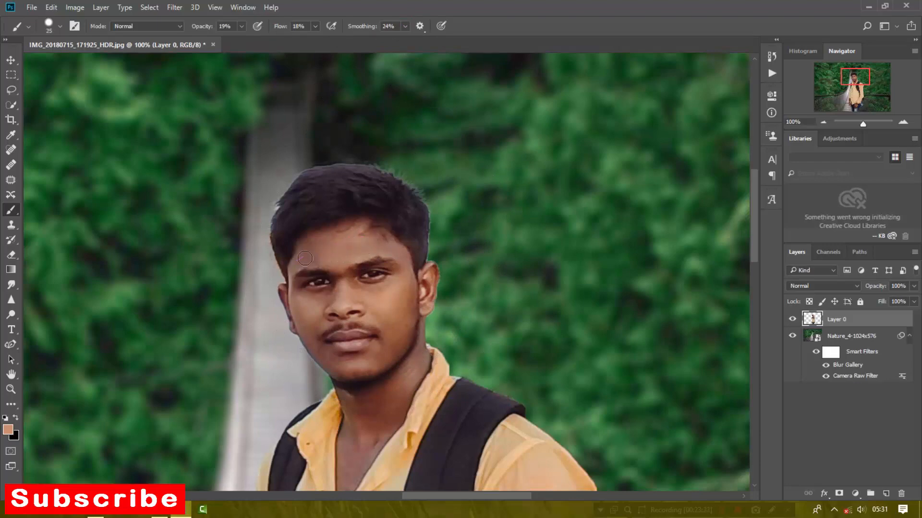
Add a Selective Color adjustment layer above Layer 0 and set its Reds to Cyan -82% and Black -81%.
key("ctrl+minus")
key("ctrl+minus")
key("ctrl+minus")
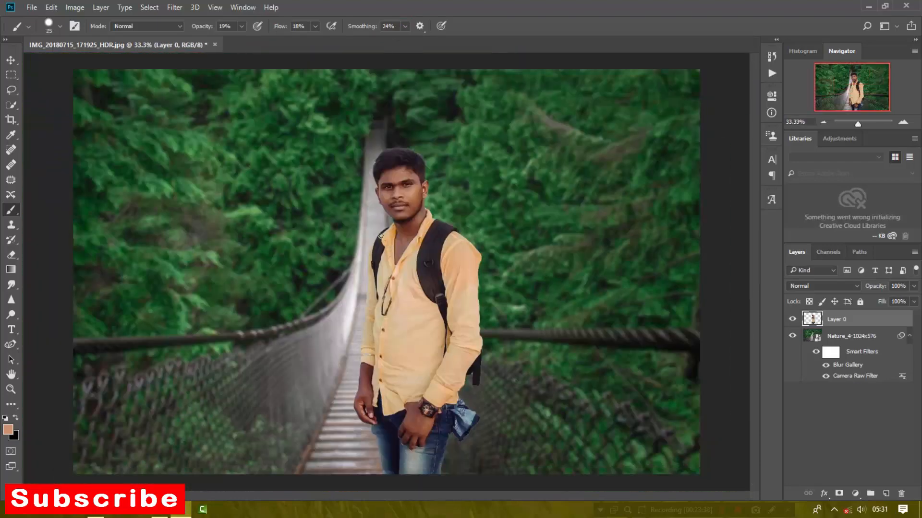
left_click(854, 493)
left_click(833, 483)
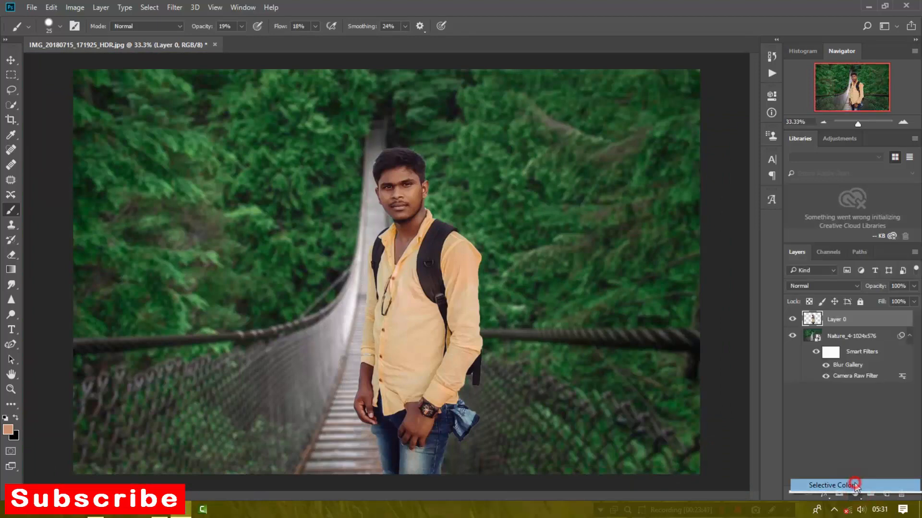
left_click_drag(690, 166, 669, 166)
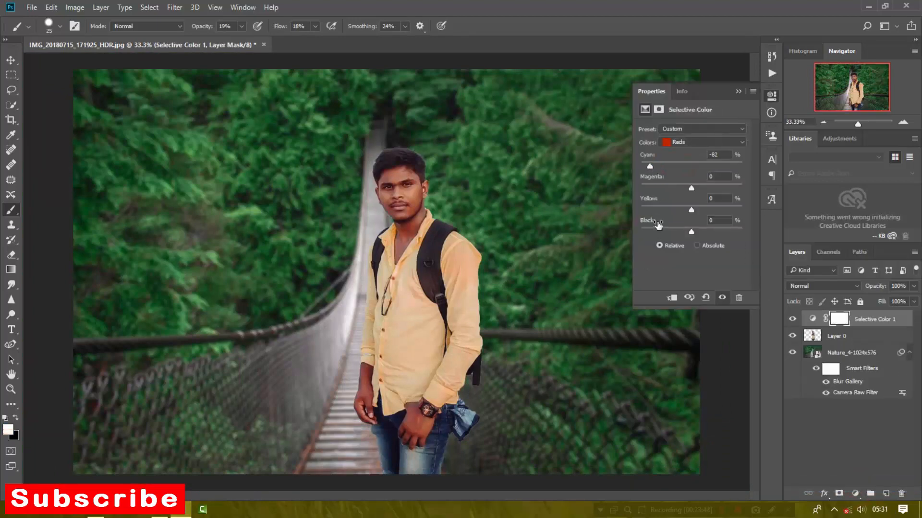
mouse_move(658, 233)
left_mouse_down()
mouse_move(691, 233)
mouse_move(654, 233)
left_mouse_up()
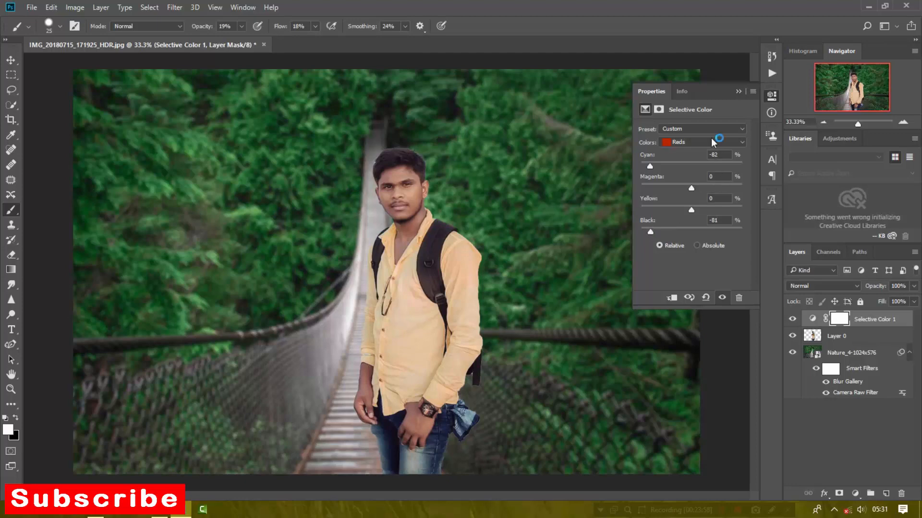
left_click(738, 92)
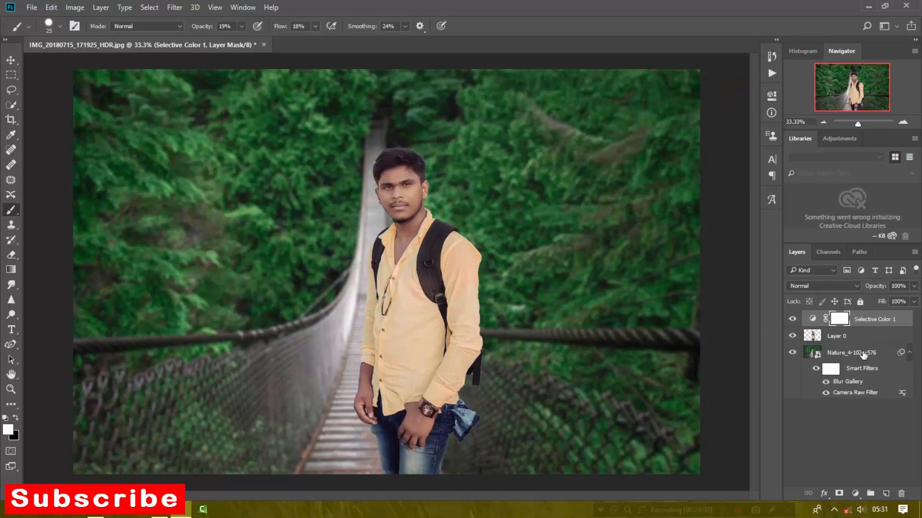
Try to smooth the skin on the forehead and cheeks with a small soft brush while the Selective Color mask is active.
key("ctrl+plus")
key("ctrl+plus")
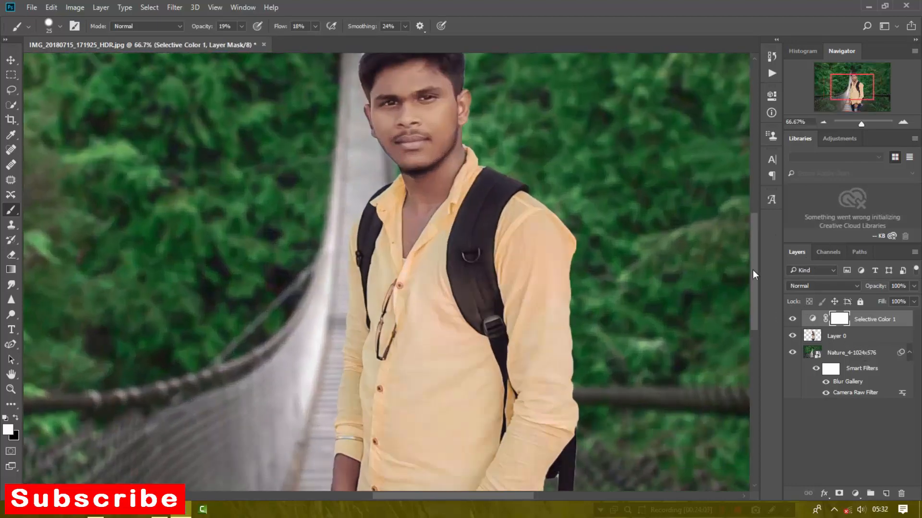
left_click_drag(753, 270, 751, 234)
key("ctrl+plus")
key("ctrl+plus")
key("ctrl+minus")
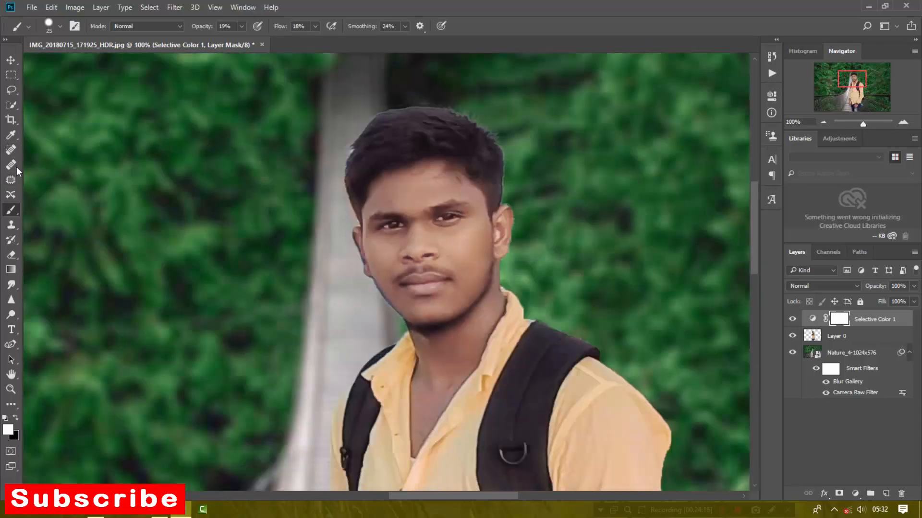
left_click(11, 135)
left_click(12, 210)
mouse_move(465, 238)
left_mouse_down()
mouse_move(474, 260)
mouse_move(485, 243)
mouse_move(456, 189)
mouse_move(426, 175)
left_mouse_up()
key("ctrl+plus")
key("bracketleft")
key("bracketleft")
key("bracketleft")
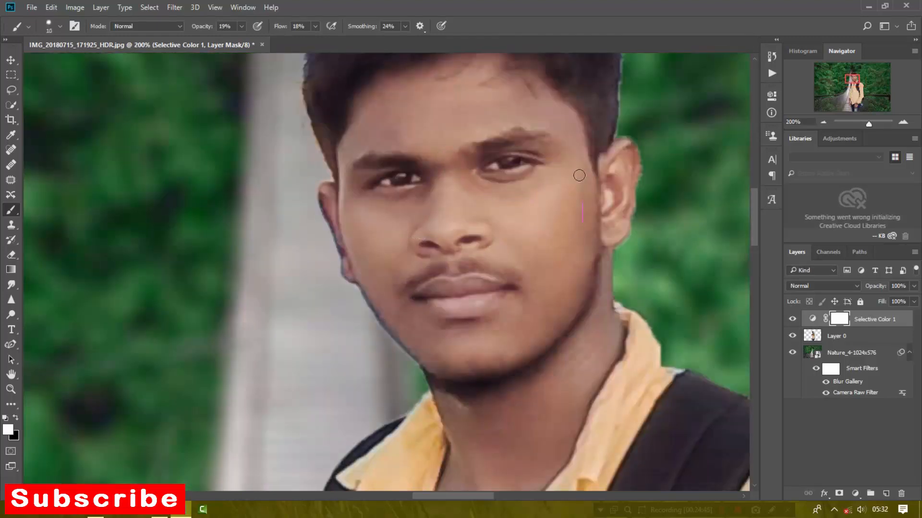
key("bracketright")
key("bracketright")
left_click_drag(423, 213, 395, 216)
key("bracketleft")
left_click_drag(405, 195, 377, 210)
Try to heal the skin under one eye with the Spot Healing Brush on the Selective Color mask.
left_click(10, 135)
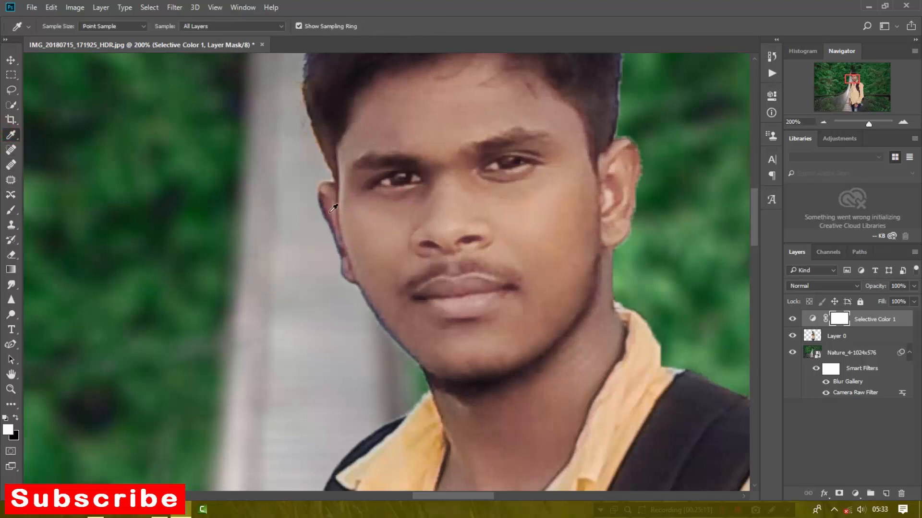
left_click(10, 150)
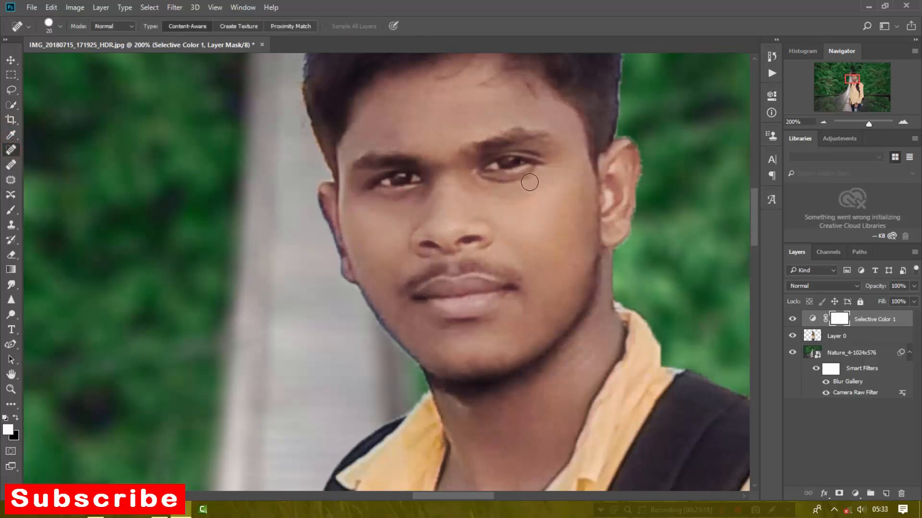
key("bracketleft")
left_click(510, 182)
left_click_drag(511, 182, 484, 179)
Heal the dark skin under both eyes on Layer 0 with a smaller Spot Healing Brush.
left_click(871, 339)
left_click_drag(474, 180, 485, 183)
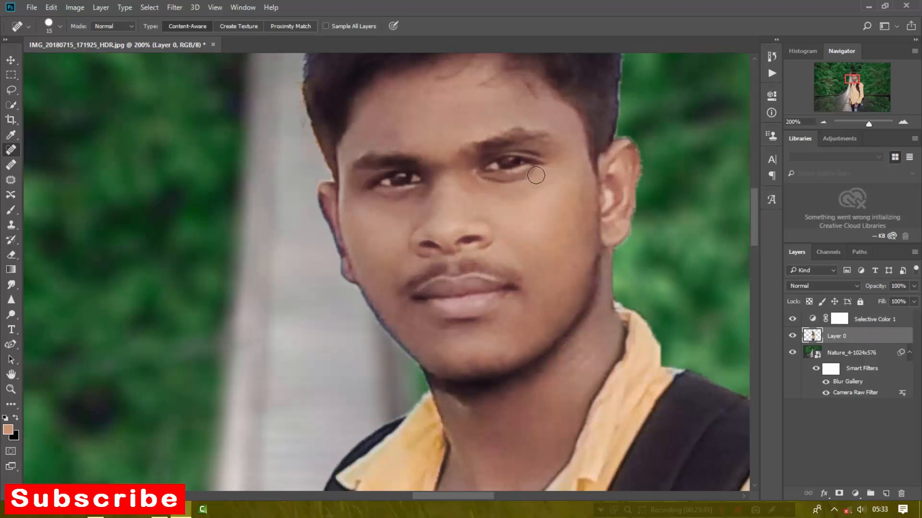
key("bracketleft")
key("bracketleft")
left_click_drag(508, 182, 499, 182)
left_click(504, 186)
left_click(524, 181)
left_click_drag(528, 177, 501, 186)
left_click_drag(389, 200, 373, 194)
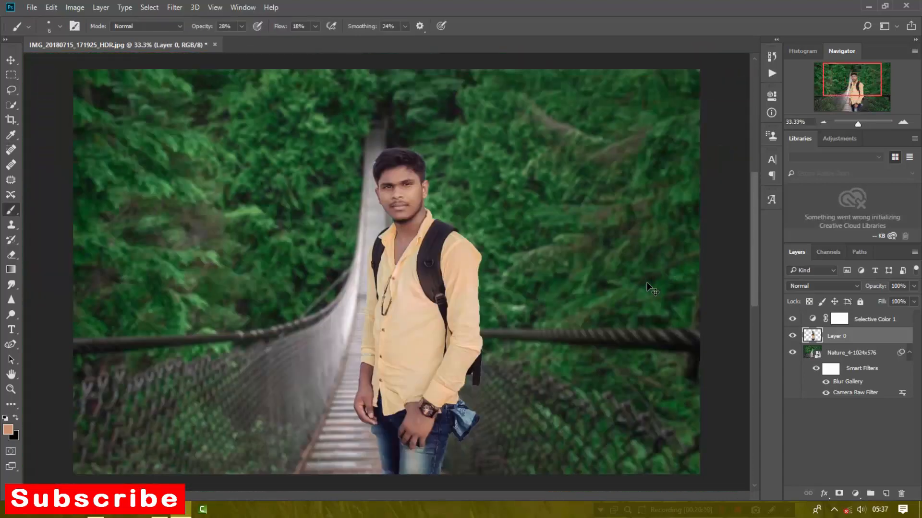
Examine the full composite, then inspect the retouched face and hair edges up close.
key("ctrl+plus")
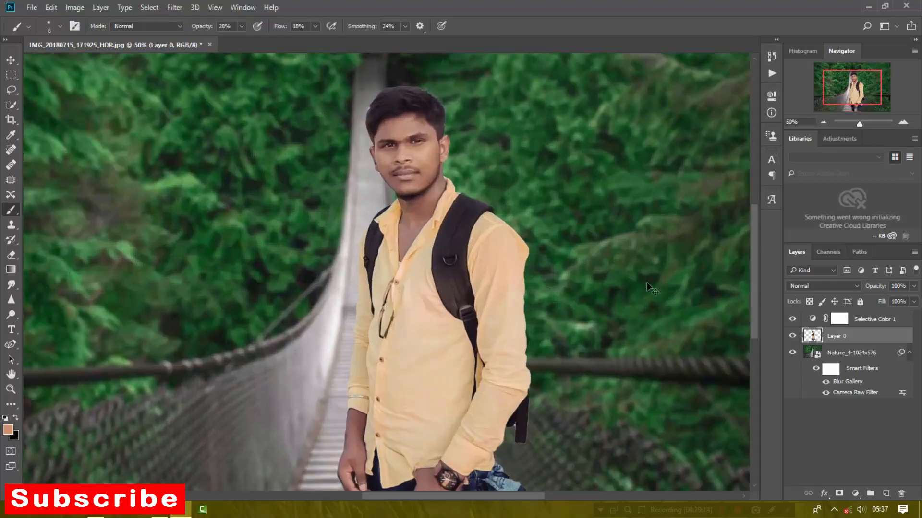
key("ctrl+minus")
key("ctrl+minus")
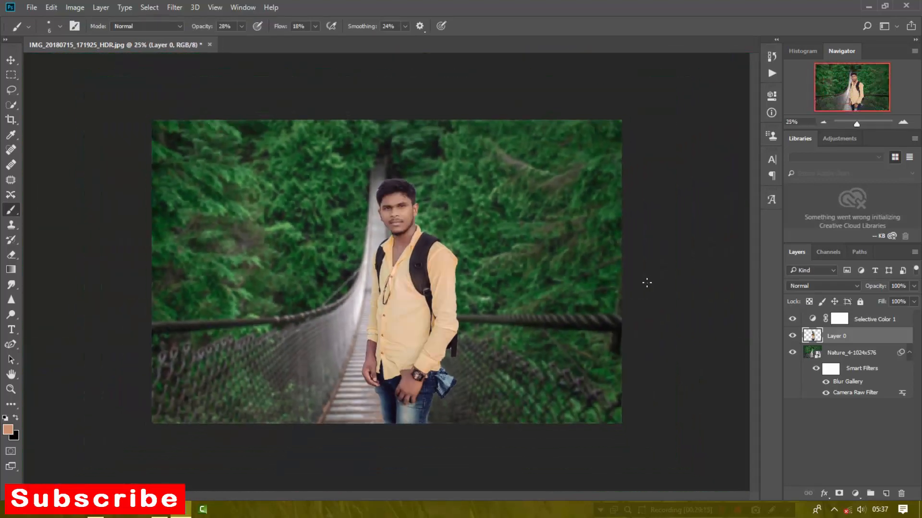
key("ctrl+plus")
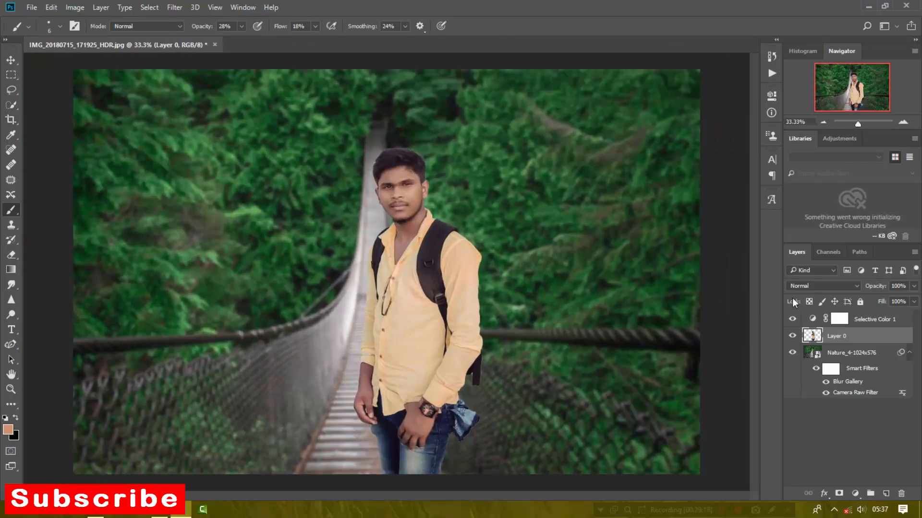
left_click(845, 319)
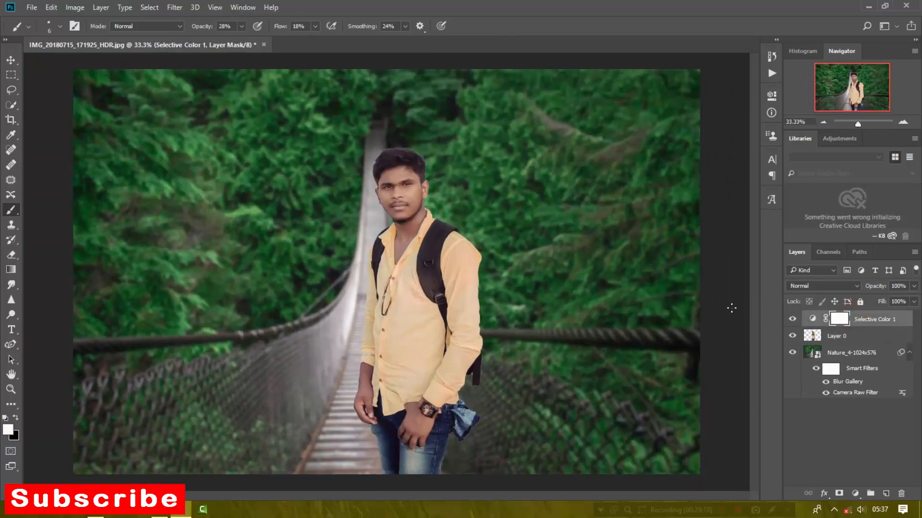
left_click(10, 60)
key("ctrl+plus")
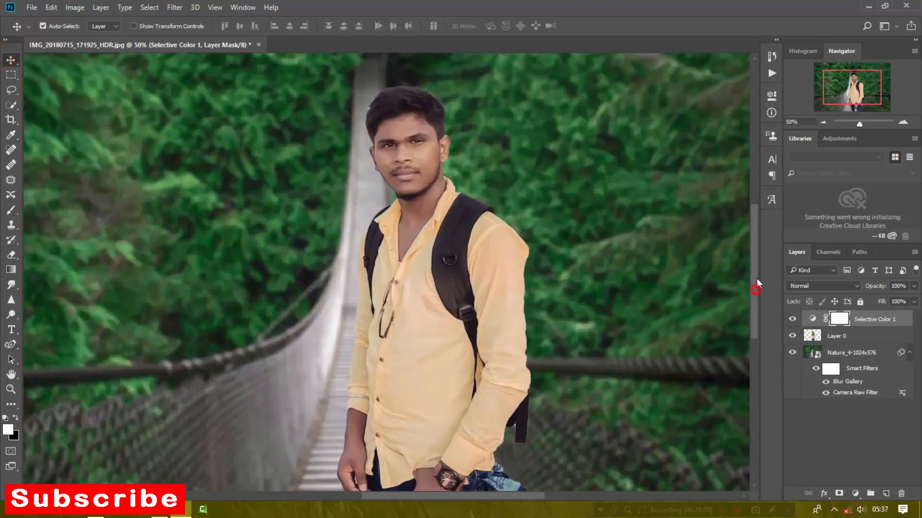
left_click_drag(757, 280, 754, 265)
key("ctrl+plus")
key("ctrl+plus")
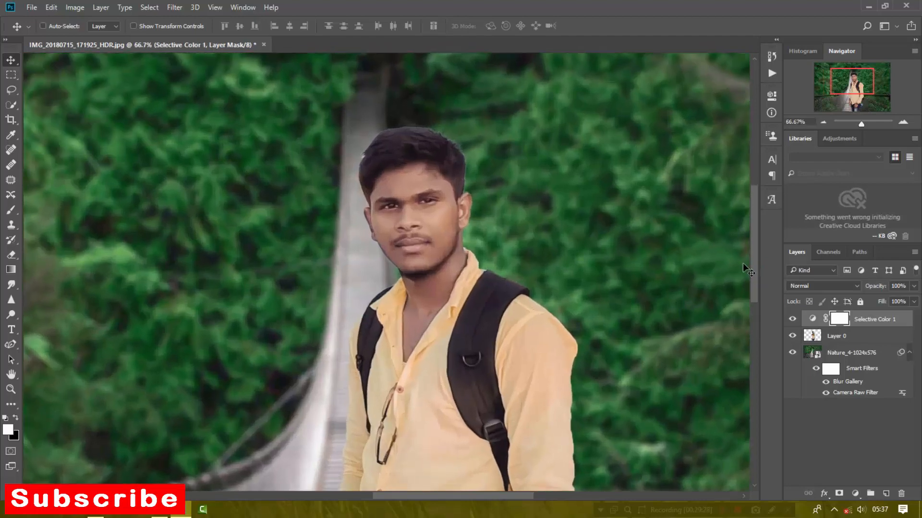
left_click_drag(755, 247, 757, 238)
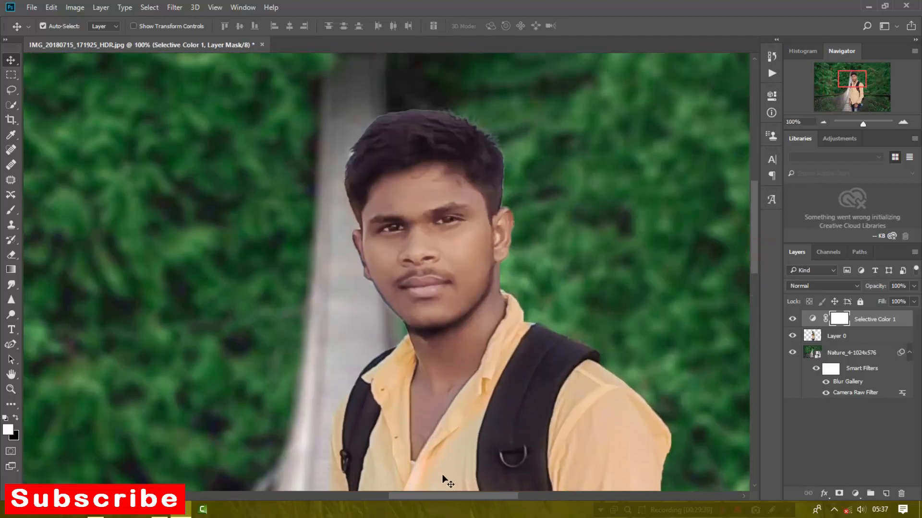
left_click_drag(443, 494, 462, 495)
left_click_drag(754, 257, 754, 244)
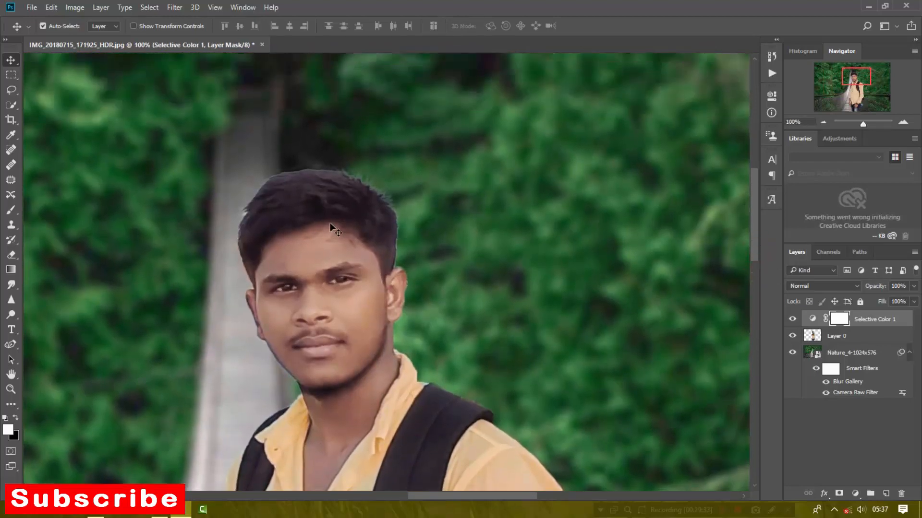
Smudge the top edge of the hair outward on Layer 0 using a 35 px Smudge brush at 50% strength.
left_click(834, 335)
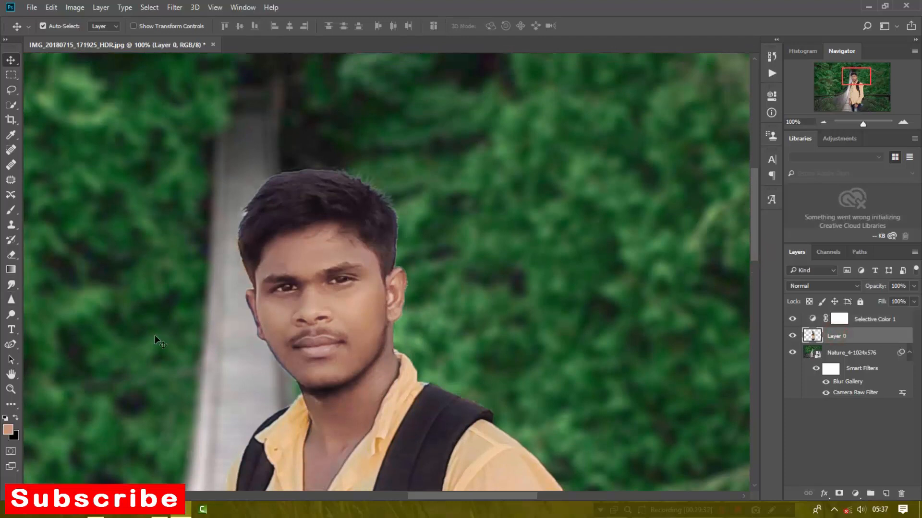
left_click(11, 285)
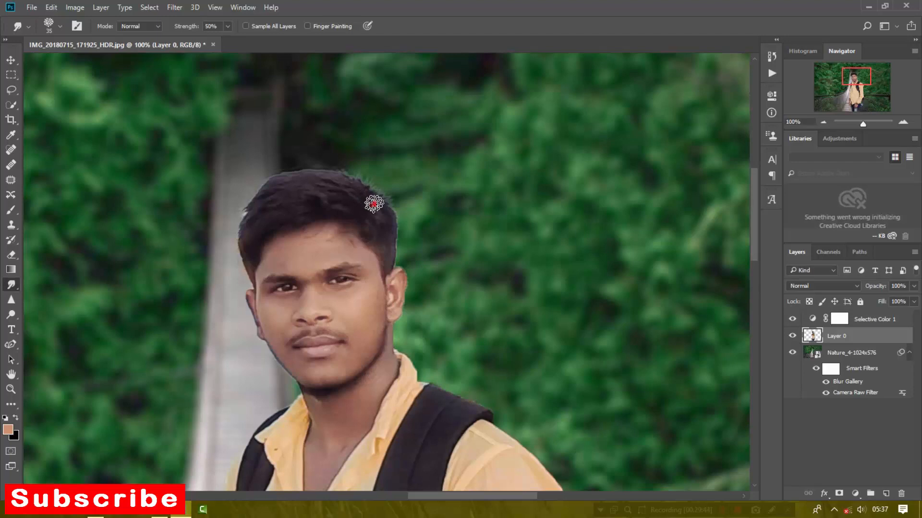
mouse_move(374, 203)
left_mouse_down()
mouse_move(365, 168)
mouse_move(314, 150)
left_mouse_up()
mouse_move(337, 183)
left_mouse_down()
mouse_move(319, 161)
mouse_move(301, 164)
left_mouse_up()
mouse_move(309, 173)
left_mouse_down()
mouse_move(290, 160)
mouse_move(261, 177)
left_mouse_up()
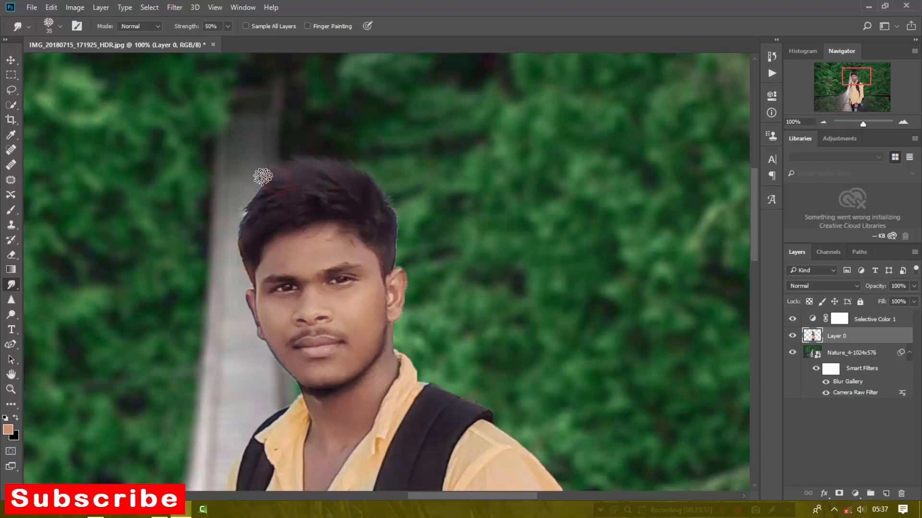
mouse_move(316, 200)
left_mouse_down()
mouse_move(281, 187)
mouse_move(260, 180)
left_mouse_up()
mouse_move(259, 200)
left_mouse_down()
mouse_move(227, 192)
mouse_move(239, 193)
mouse_move(227, 196)
mouse_move(238, 210)
left_mouse_up()
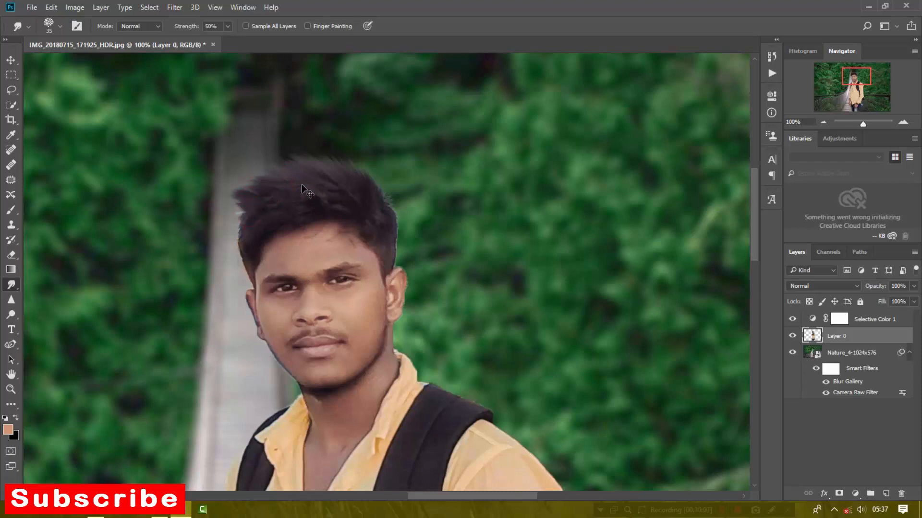
Smudge the hair outward along the side above the bridge walkway and blend the strands across the crown.
key("ctrl+z")
key("ctrl+z")
key("ctrl+alt+z")
key("ctrl+alt+z")
key("ctrl+alt+z")
mouse_move(265, 196)
left_mouse_down()
mouse_move(239, 196)
mouse_move(263, 191)
mouse_move(237, 187)
mouse_move(244, 215)
mouse_move(223, 217)
left_mouse_up()
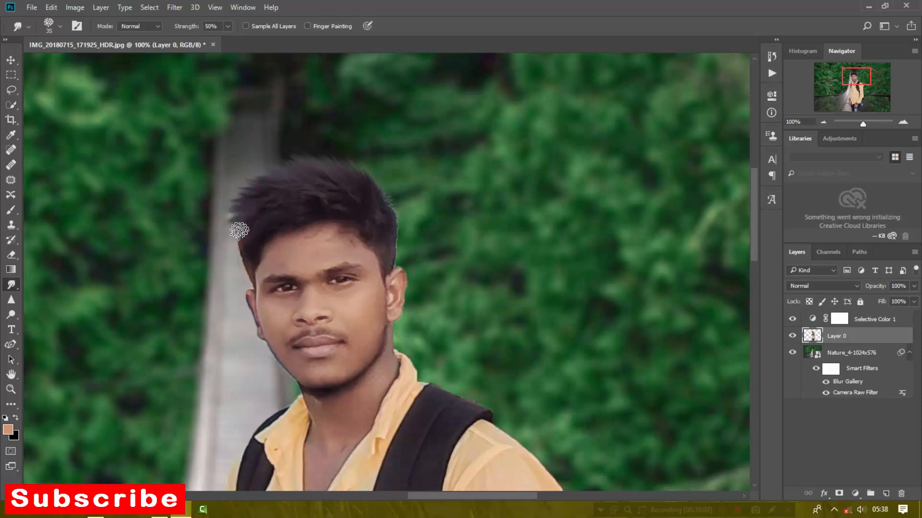
left_click_drag(241, 228, 232, 239)
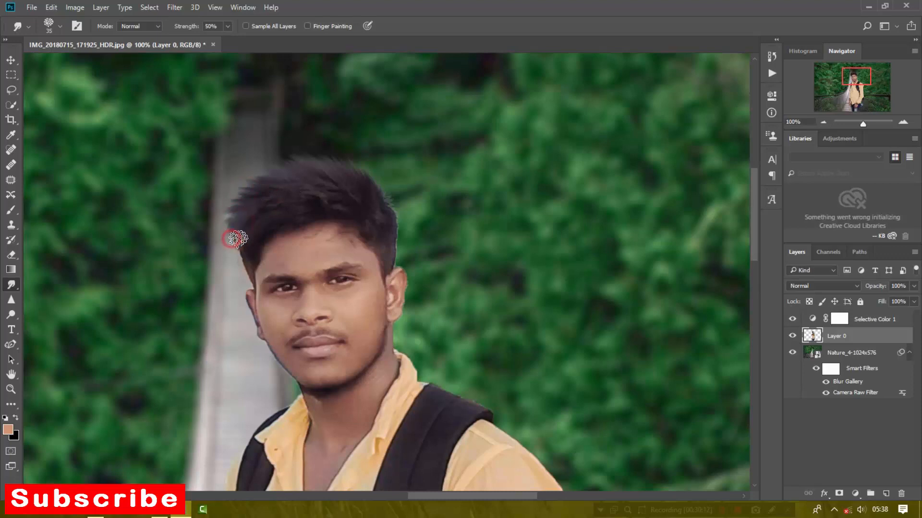
mouse_move(349, 207)
left_mouse_down()
mouse_move(320, 189)
mouse_move(332, 183)
mouse_move(350, 194)
left_mouse_up()
mouse_move(282, 212)
left_mouse_down()
mouse_move(240, 196)
mouse_move(282, 207)
mouse_move(252, 189)
mouse_move(275, 214)
mouse_move(233, 217)
mouse_move(267, 222)
mouse_move(261, 242)
mouse_move(237, 233)
left_mouse_up()
left_click_drag(326, 204, 307, 201)
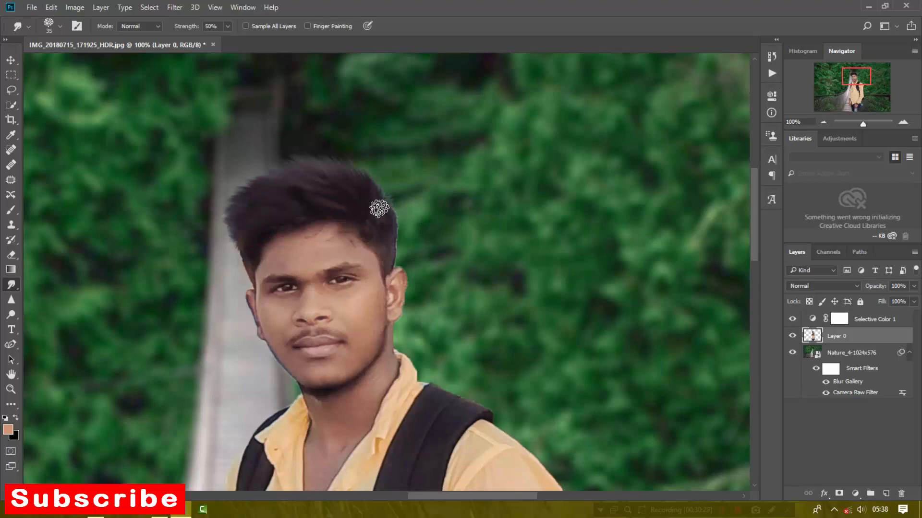
Refine the hair with more smudge strokes over the crown, the front tips and the edge above the ear.
mouse_move(379, 209)
left_mouse_down()
mouse_move(359, 176)
mouse_move(337, 169)
left_mouse_up()
mouse_move(325, 190)
left_mouse_down()
mouse_move(308, 213)
mouse_move(272, 192)
left_mouse_up()
left_click_drag(267, 210, 261, 207)
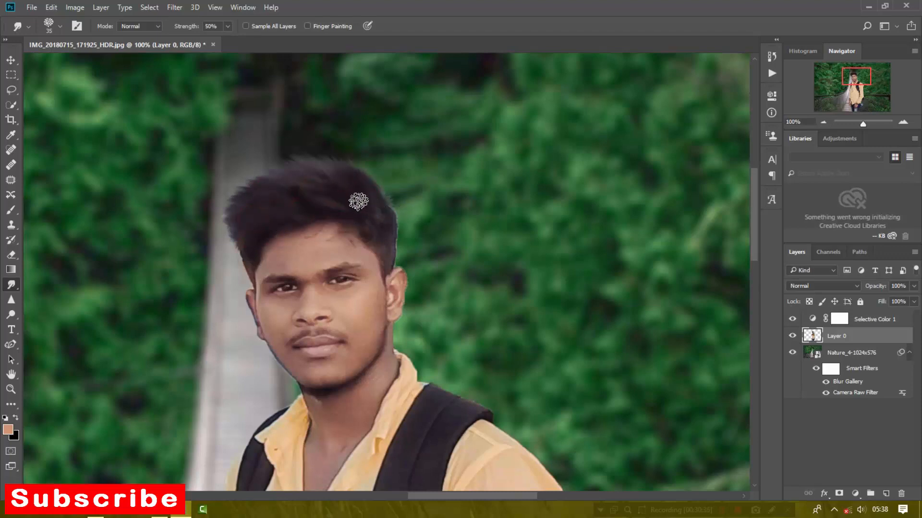
scroll(406, 196, "up", 1)
left_click_drag(754, 216, 754, 208)
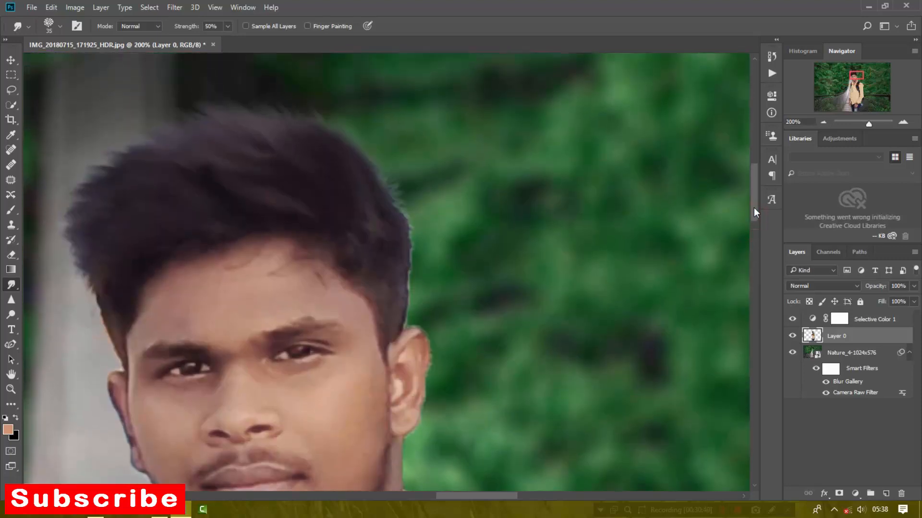
mouse_move(225, 180)
left_mouse_down()
mouse_move(159, 147)
mouse_move(224, 163)
mouse_move(189, 148)
mouse_move(150, 140)
mouse_move(179, 153)
mouse_move(135, 149)
left_mouse_up()
left_click_drag(192, 160, 127, 151)
left_click_drag(219, 145, 189, 127)
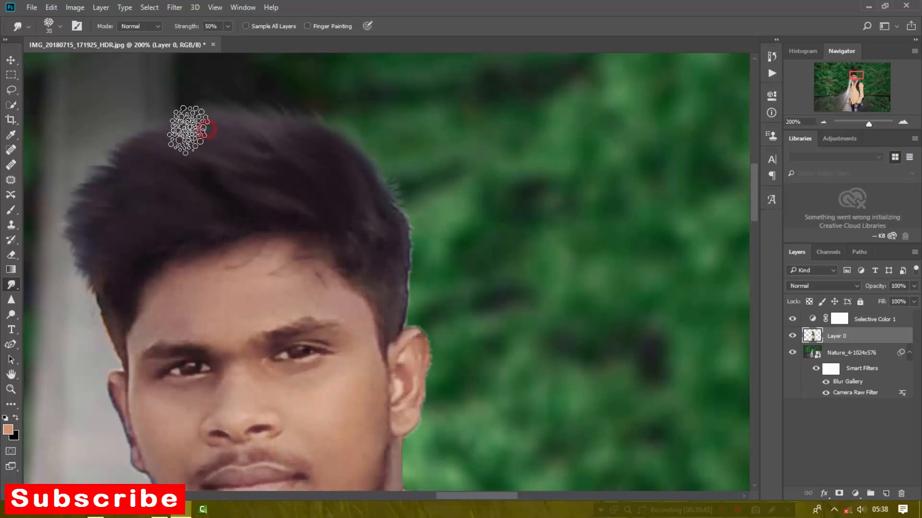
left_click_drag(144, 168, 109, 179)
mouse_move(313, 180)
left_mouse_down()
mouse_move(281, 165)
mouse_move(373, 234)
mouse_move(372, 251)
mouse_move(431, 250)
mouse_move(398, 227)
mouse_move(416, 302)
left_mouse_up()
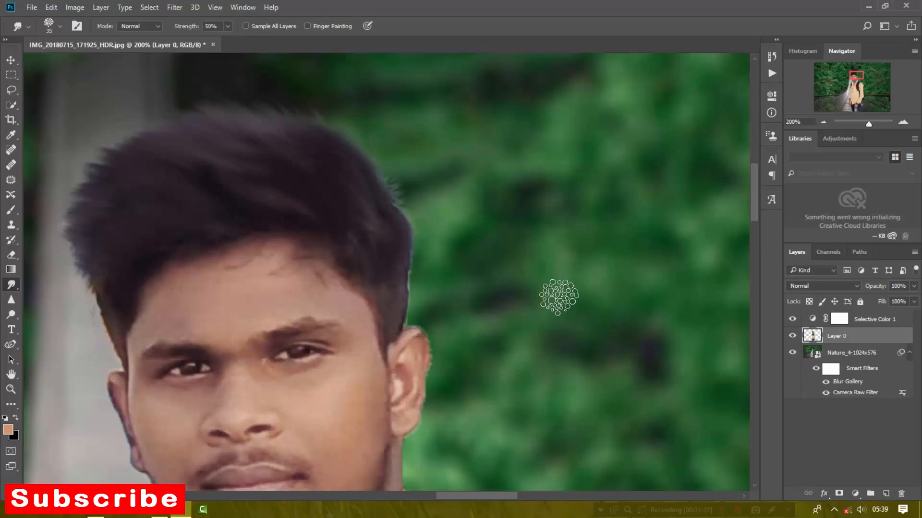
Switch to the Brush tool and reset the foreground and background colours to default black and white.
key("b")
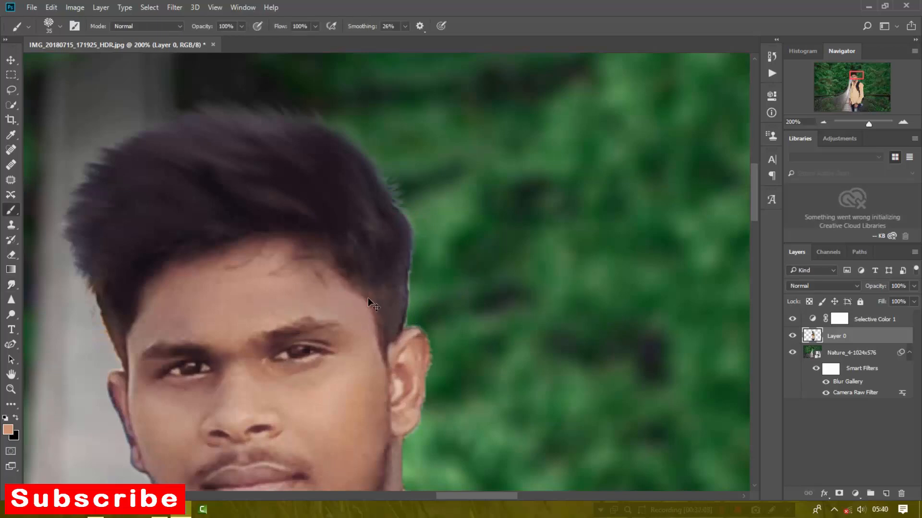
key("ctrl+minus")
key("ctrl+minus")
key("ctrl+minus")
key("ctrl+minus")
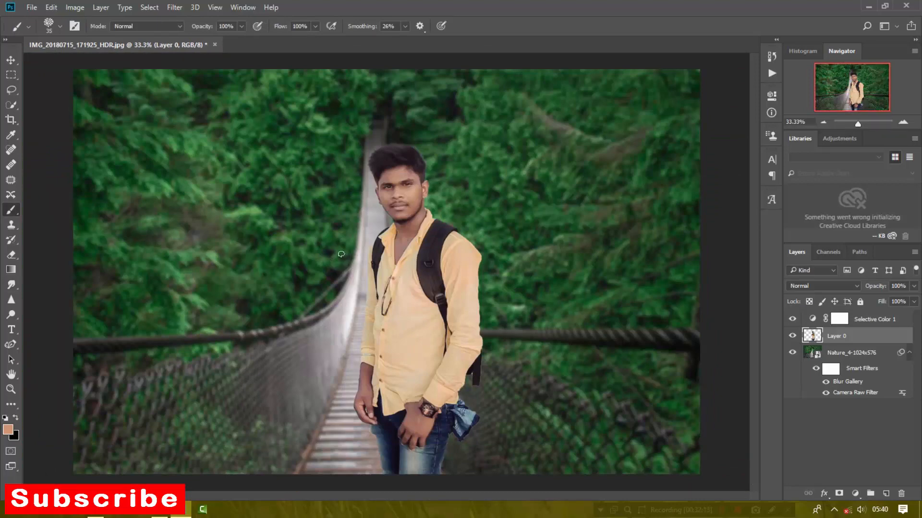
left_click(6, 418)
Check the smudged hair close up and against the whole composite.
key("ctrl+plus")
key("ctrl+plus")
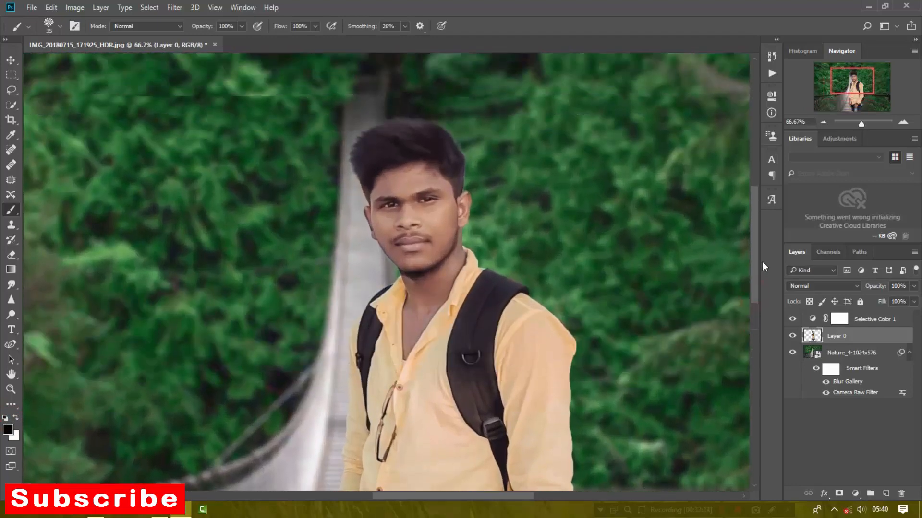
scroll(762, 262, "up", 1)
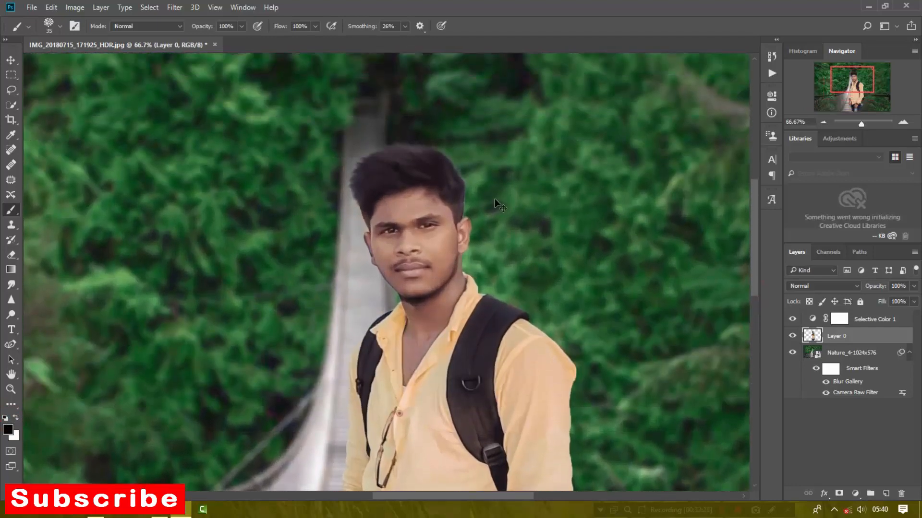
key("ctrl+minus")
key("ctrl+minus")
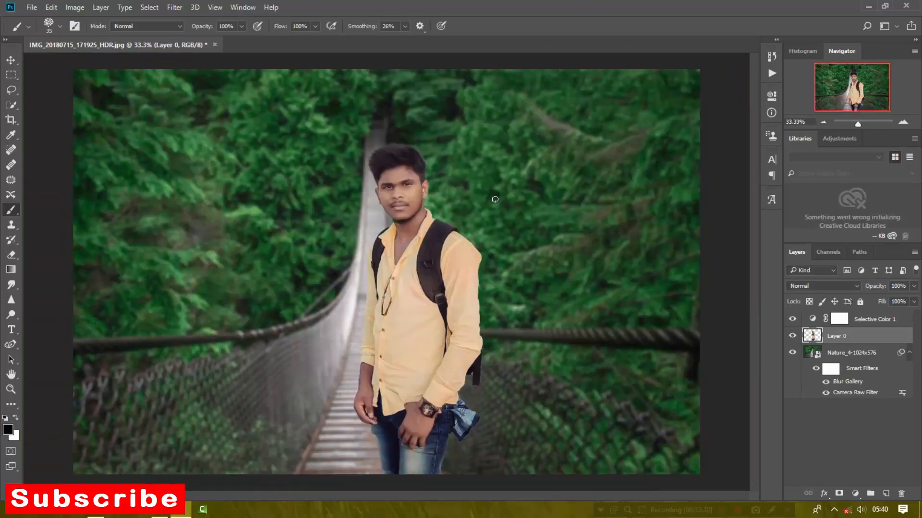
key("ctrl+minus")
key("ctrl+plus")
Select the Selective Color 1, Layer 0 and Nature_4-1024x576 layers and flatten the image.
key("v")
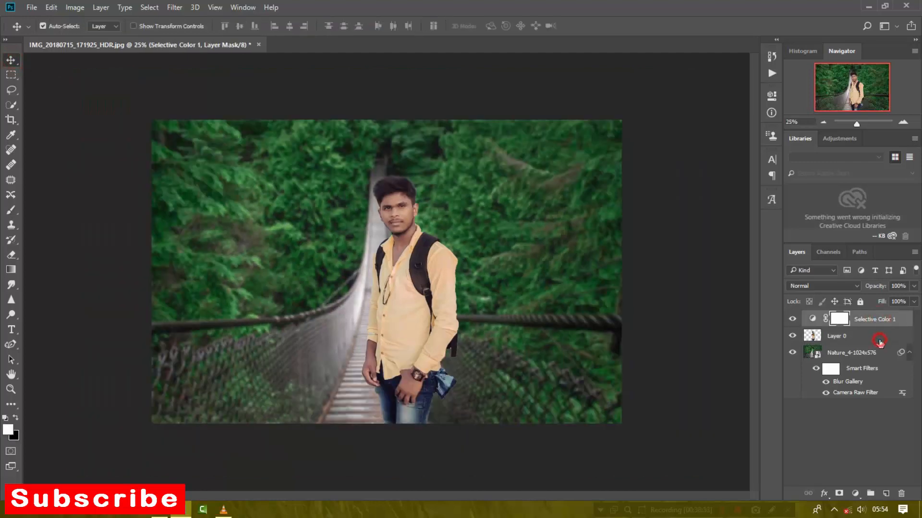
left_click(880, 340)
left_click(864, 321)
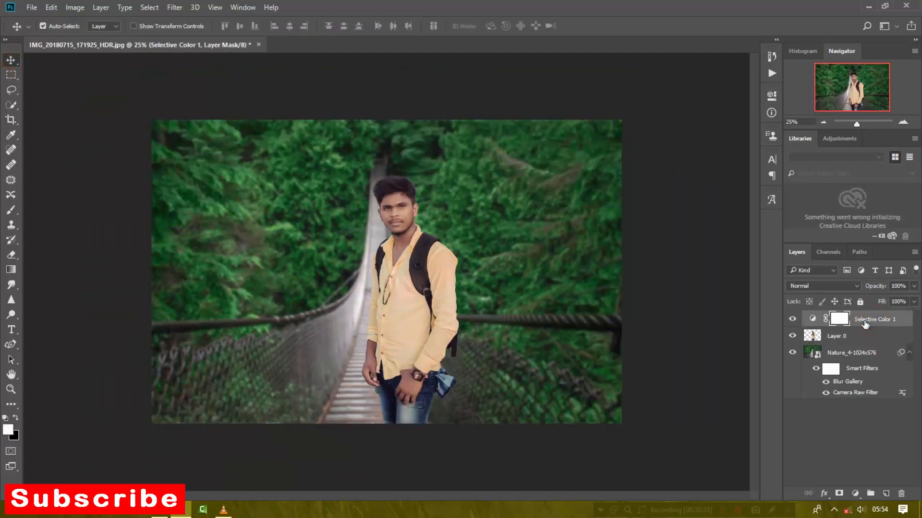
left_click(864, 332)
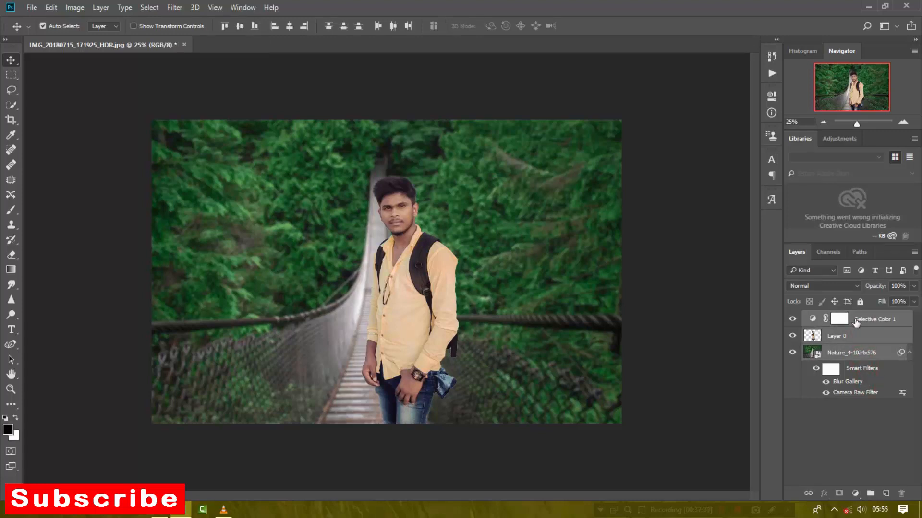
right_click(863, 332)
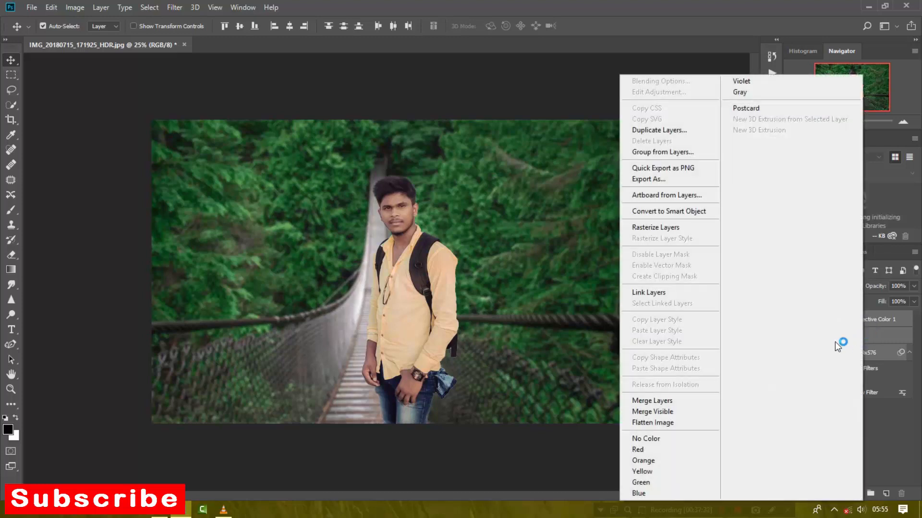
left_click(694, 422)
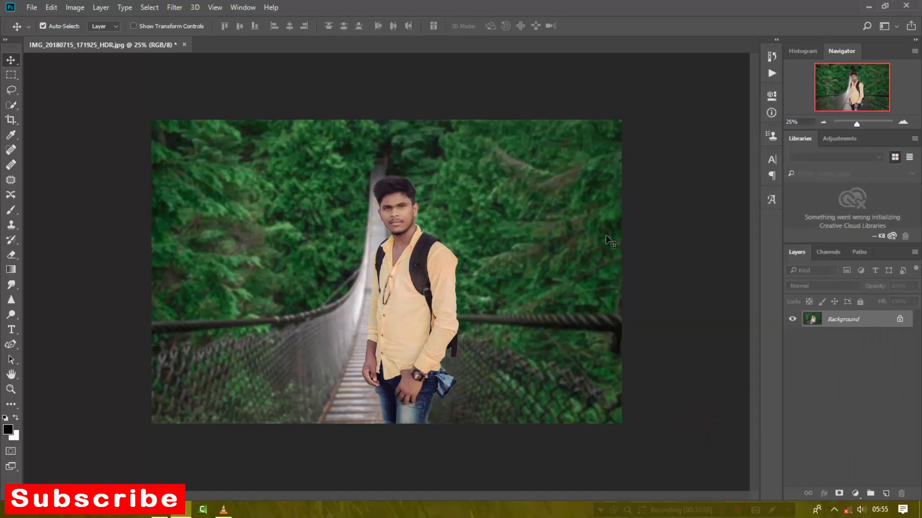
Open the Camera Raw filter on the flattened Background, try an exposure of +0.30 and reset it.
left_click(177, 7)
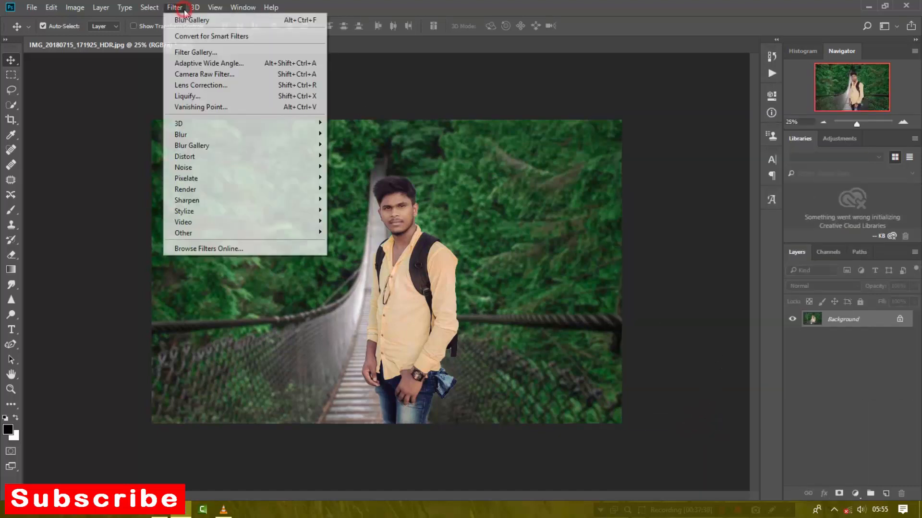
left_click(201, 76)
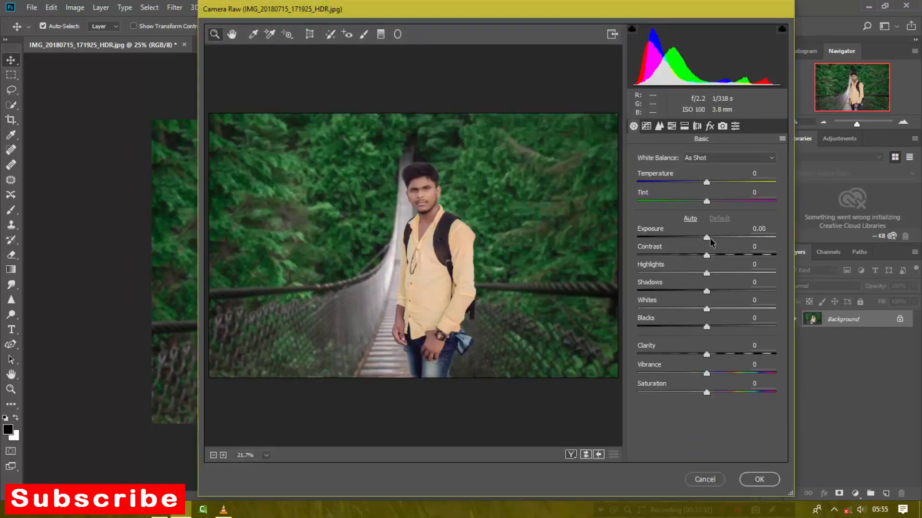
mouse_move(711, 243)
left_mouse_down()
mouse_move(694, 237)
mouse_move(719, 237)
mouse_move(711, 237)
left_mouse_up()
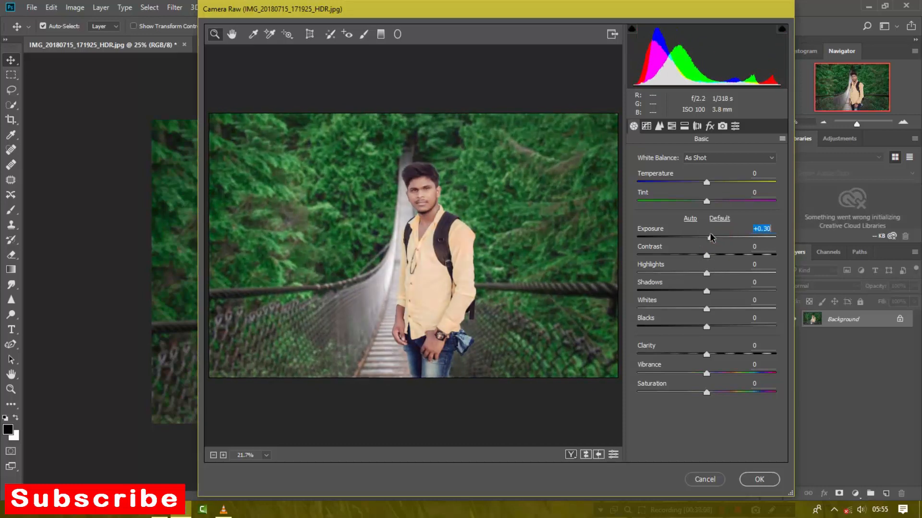
double_click(712, 239)
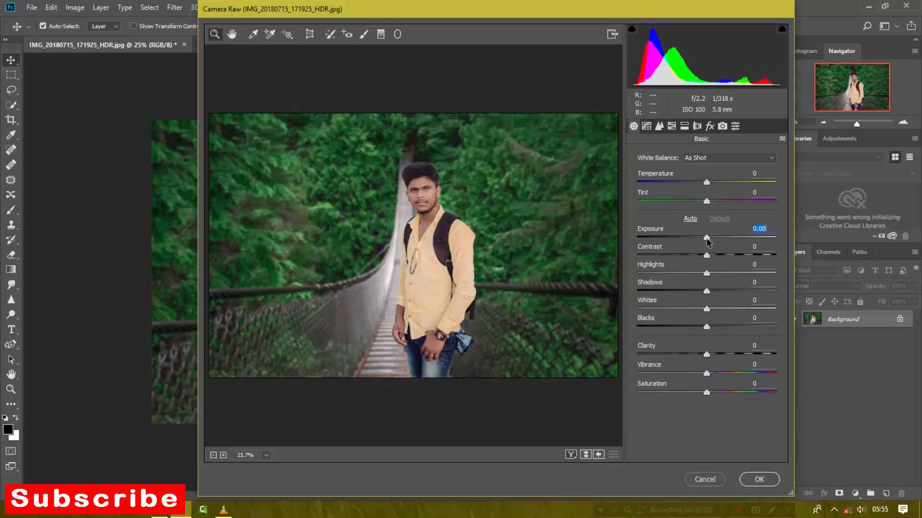
Adjust the exposure and try out the contrast, highlights, whites, blacks, clarity and vibrance in the Basic settings.
left_click_drag(707, 238, 736, 327)
double_click(703, 256)
double_click(682, 274)
double_click(698, 310)
double_click(736, 328)
left_click_drag(707, 355, 782, 379)
double_click(714, 355)
double_click(776, 374)
Set the Luminance noise reduction to 29 in the Camera Raw Detail settings.
left_click(646, 126)
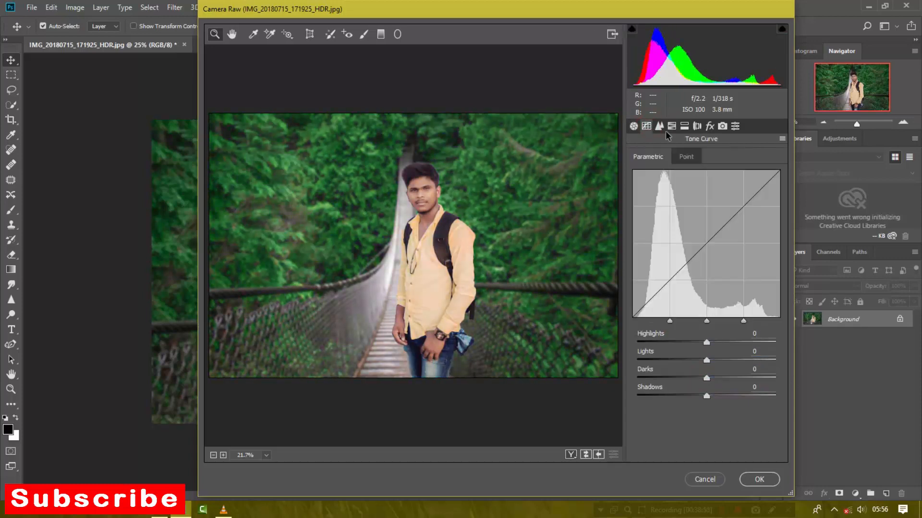
left_click(659, 125)
left_click(673, 268)
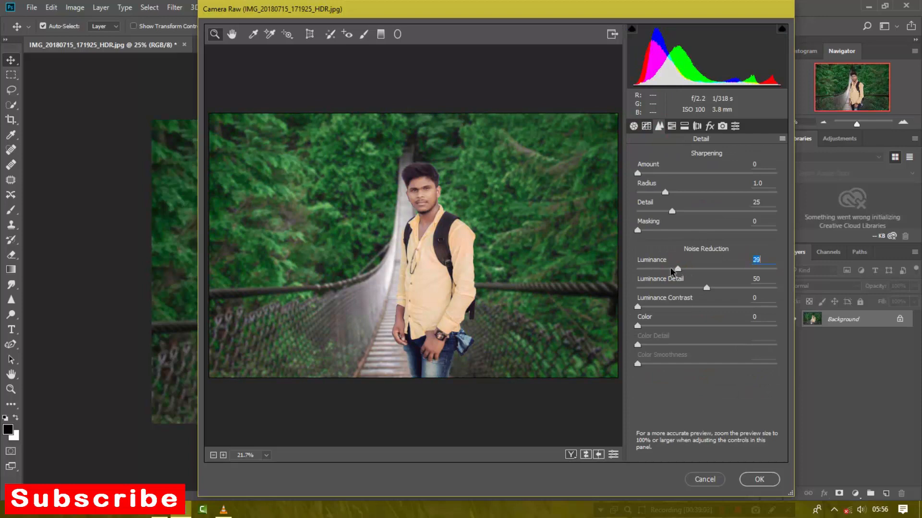
Try lower Luminance noise reduction values in the Detail settings and readjust the amount.
left_click_drag(671, 272, 655, 272)
double_click(655, 270)
left_click(671, 269)
Try out Yellows and Greens hue shifts in HSL, and set the hues to Greens +6, Aquas +100 and Blues about +37.
left_click(672, 126)
left_click(639, 174)
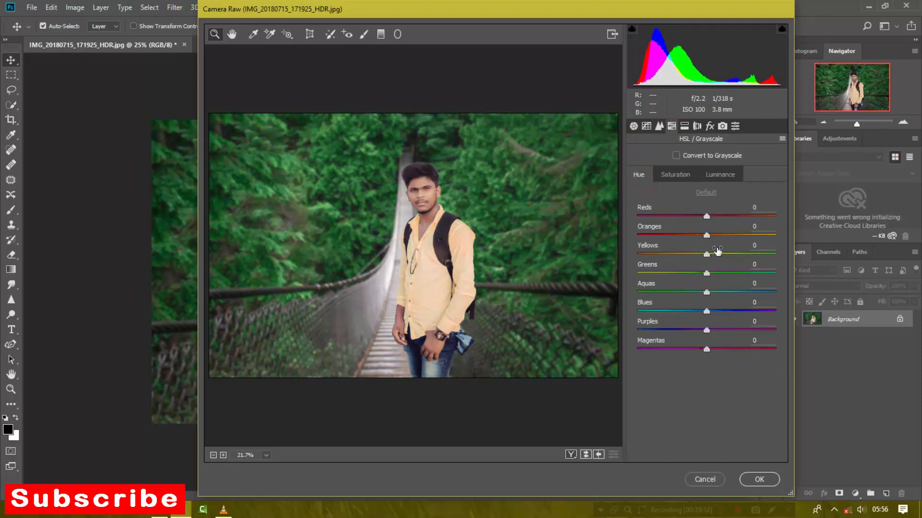
left_click_drag(708, 254, 711, 274)
double_click(638, 256)
double_click(707, 255)
double_click(711, 275)
key("ctrl+z")
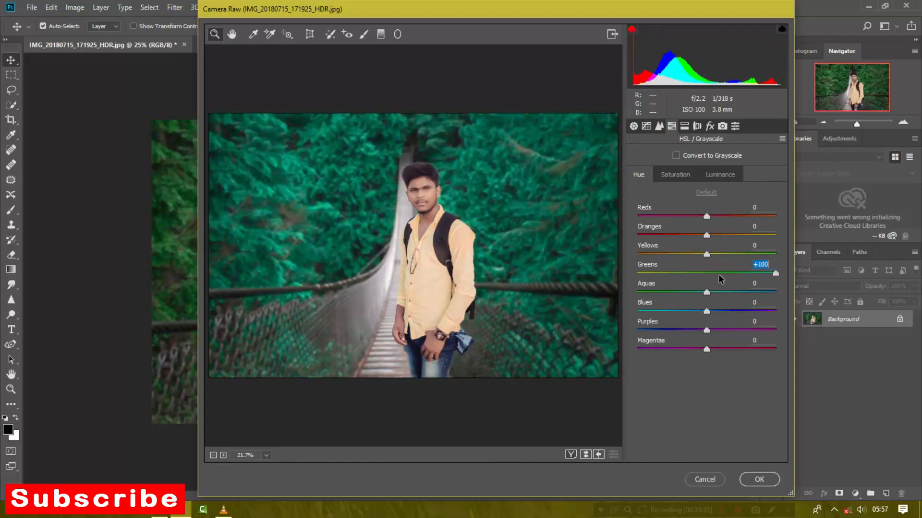
left_click_drag(770, 278, 710, 273)
left_click_drag(706, 292, 733, 315)
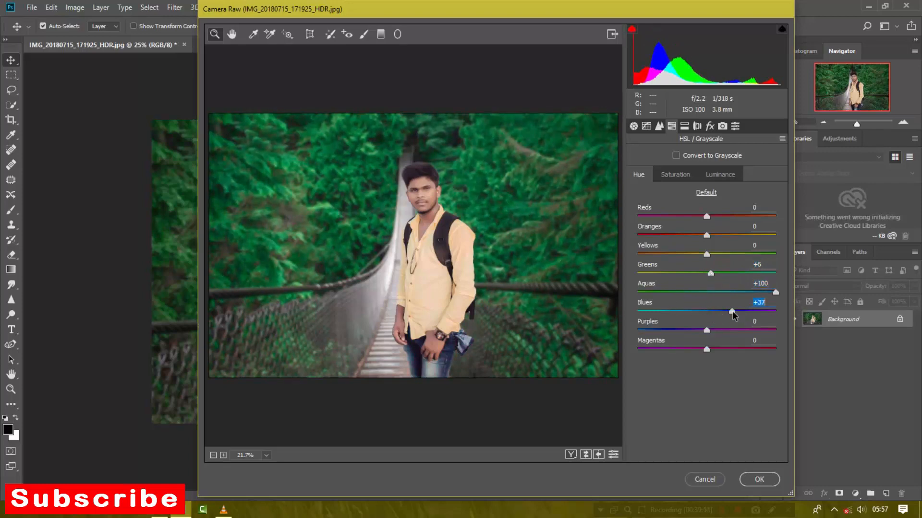
Raise the HSL saturation of the Greens to about +50 and try a Greens luminance of -23.
left_click(672, 174)
mouse_move(706, 273)
left_mouse_down()
mouse_move(791, 273)
mouse_move(597, 269)
mouse_move(720, 274)
left_mouse_up()
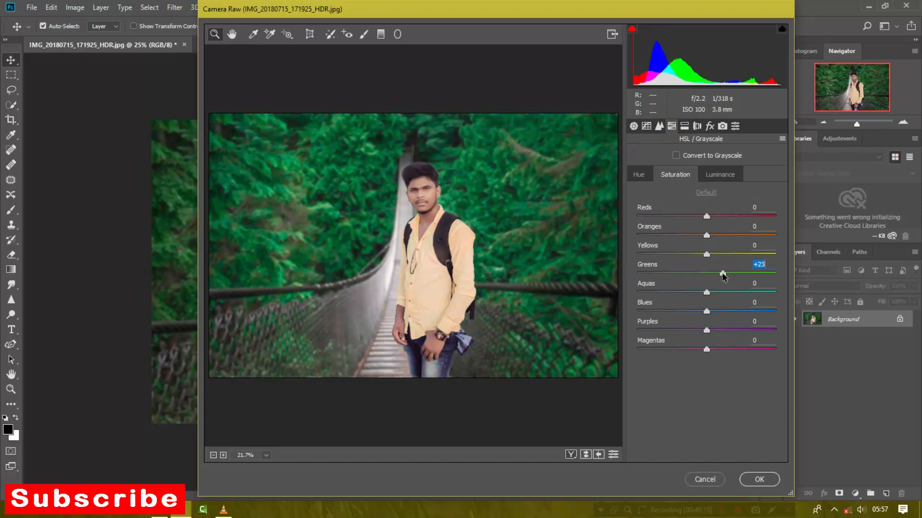
left_click_drag(720, 275, 744, 276)
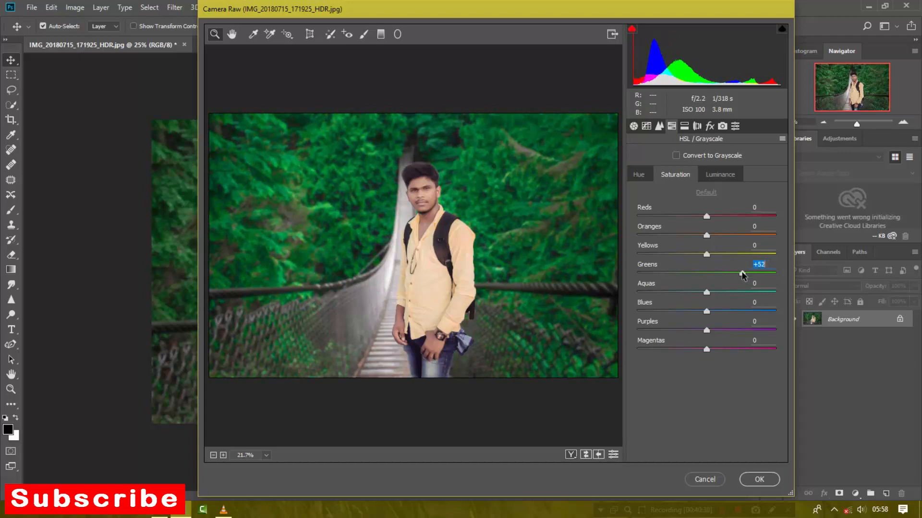
left_click(720, 174)
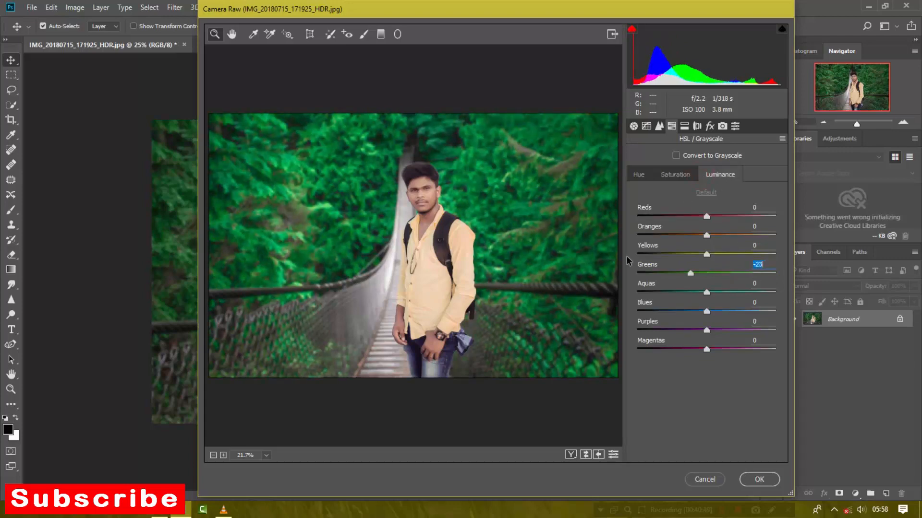
Darken the image edges with a negative post-crop vignetting amount and apply the Camera Raw filter.
left_click(709, 126)
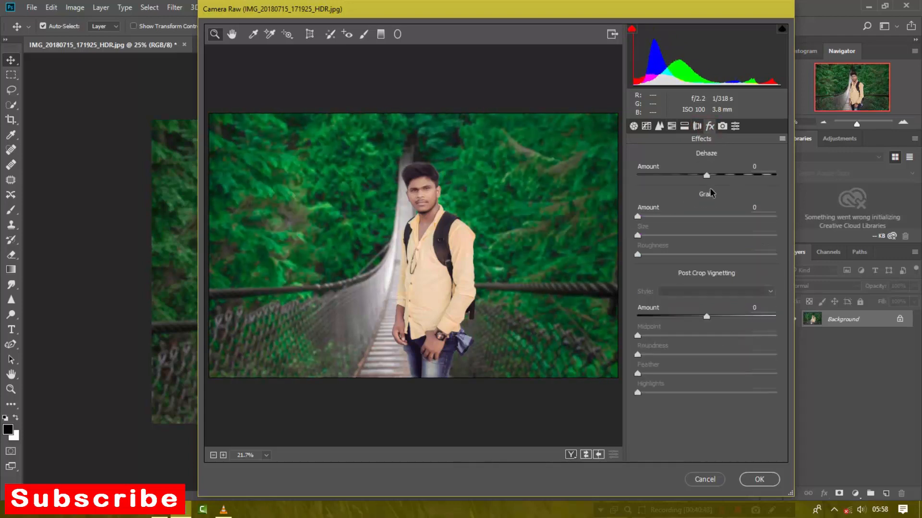
left_click(694, 127)
left_click(684, 127)
left_click(671, 127)
left_click(682, 175)
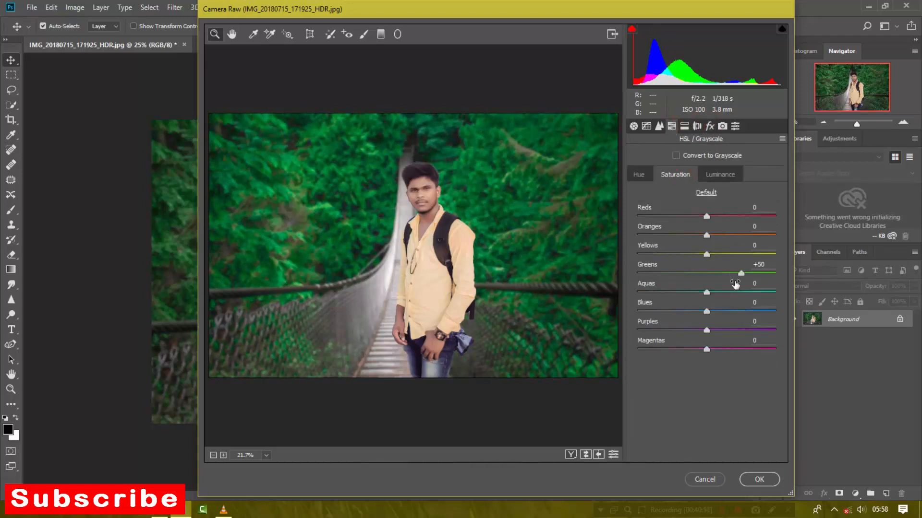
left_click(709, 126)
left_click_drag(706, 316, 691, 313)
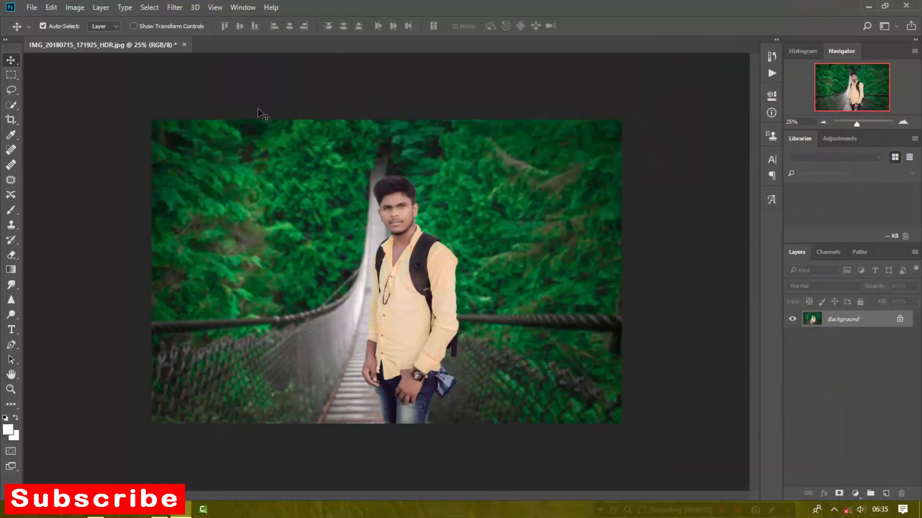
Reopen the Camera Raw filter on the Background, try lowering the Shadows and reset them.
left_click(150, 8)
left_click(174, 7)
left_click(174, 7)
left_click(203, 74)
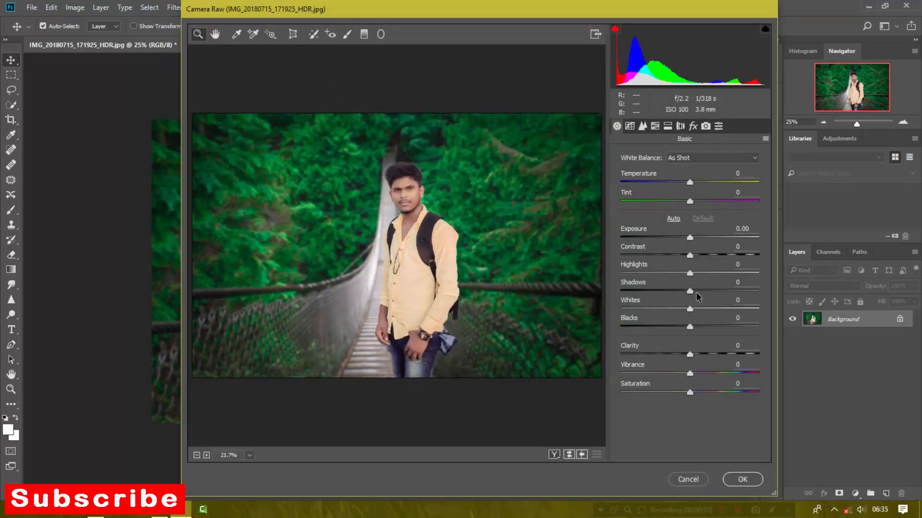
left_click_drag(693, 292, 625, 295)
double_click(671, 279)
Set the HSL hues to Yellows -100 and Greens +100, and shift the Aquas hue towards blue.
left_click(643, 126)
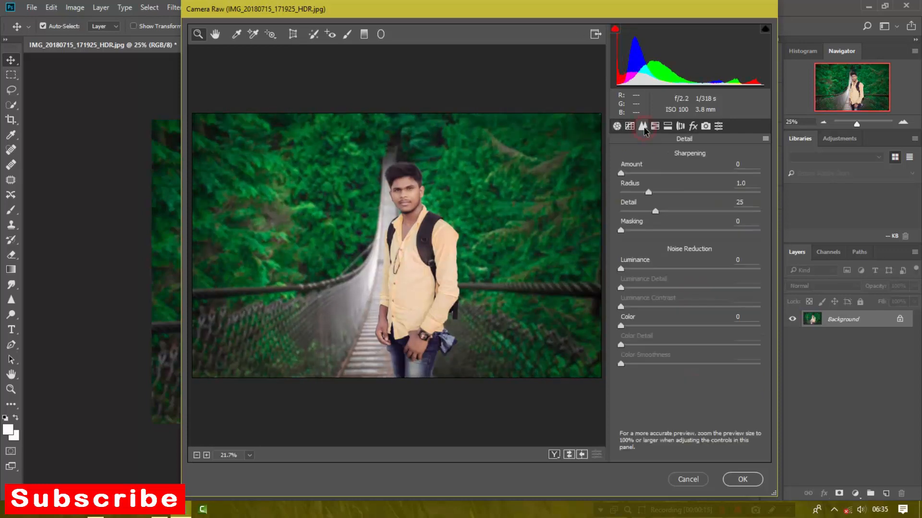
left_click(655, 126)
left_click_drag(692, 257, 617, 261)
left_click_drag(689, 274, 807, 276)
left_click_drag(690, 292, 814, 315)
type("0")
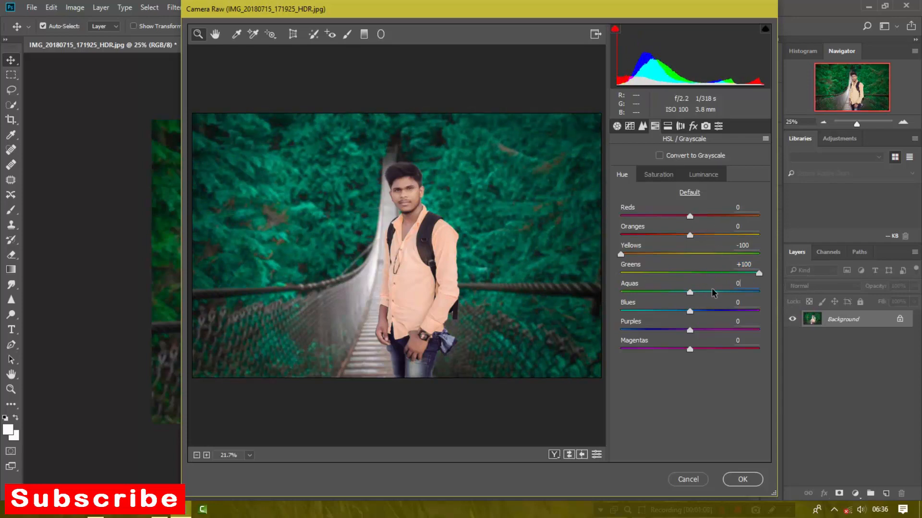
left_click_drag(712, 293, 773, 305)
Set the HSL saturation of the Yellows to +100, try the Greens at -100 and reset the Greens to 0.
left_click(669, 180)
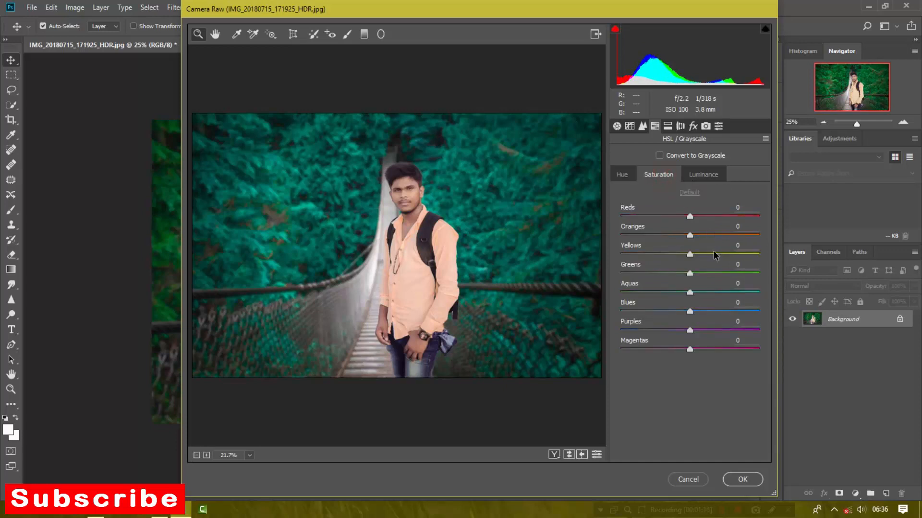
left_click_drag(690, 254, 768, 254)
left_click_drag(690, 274, 589, 276)
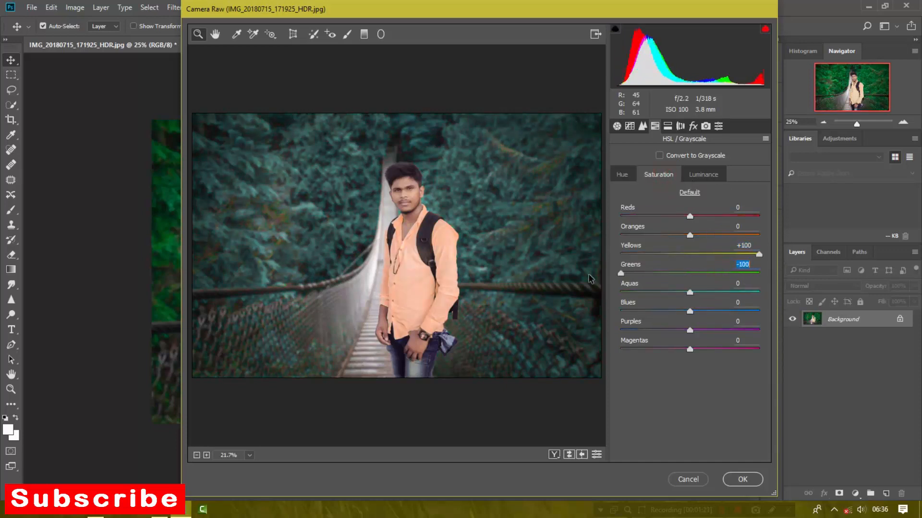
type("0")
Set the post-crop vignetting amount to -10 and apply the Camera Raw filter.
left_click(693, 127)
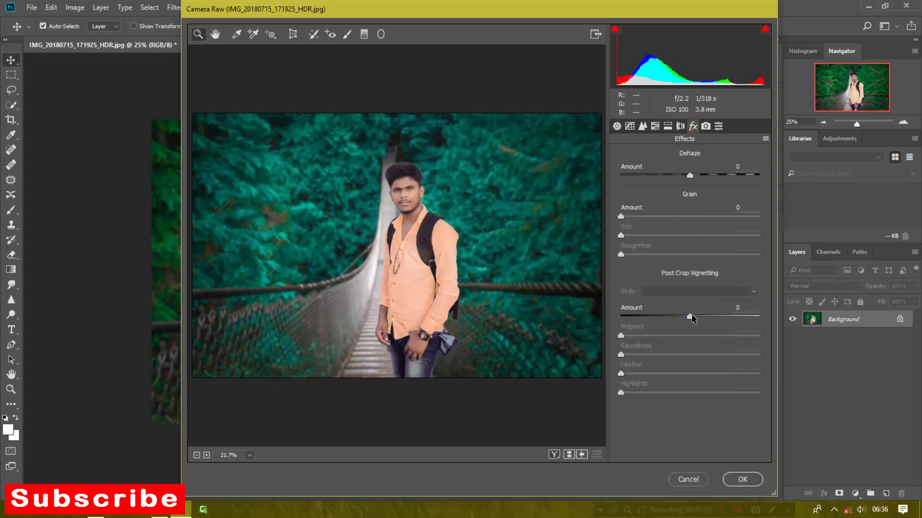
left_click_drag(691, 316, 686, 317)
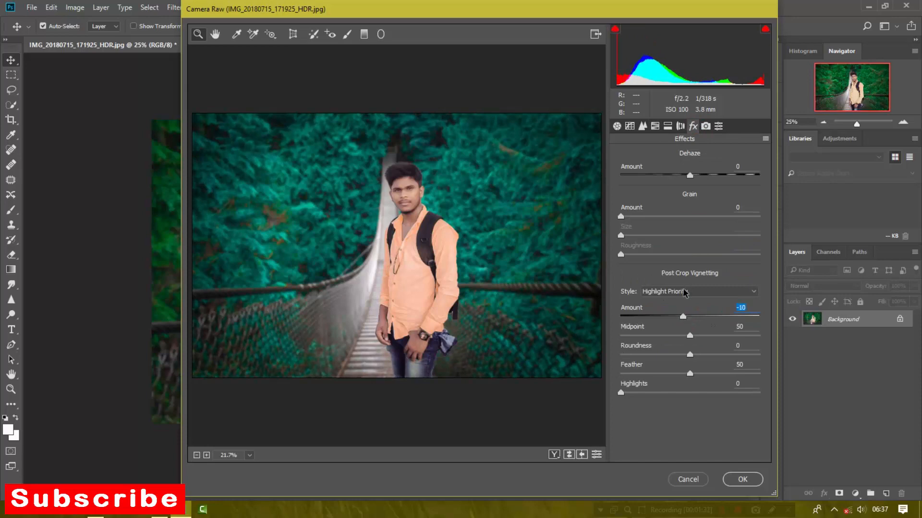
left_click(743, 480)
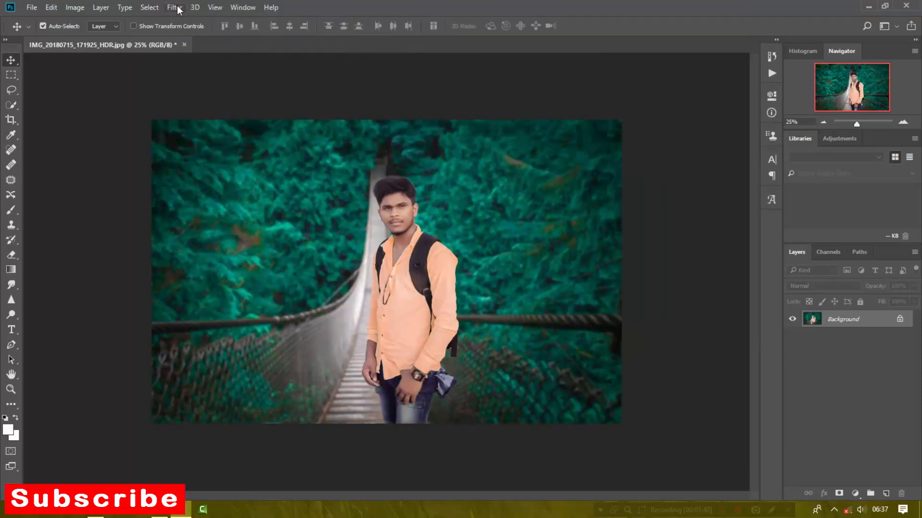
Add a Color Lookup adjustment layer above the Background using the Sienna-Blue abstract profile.
left_click(859, 493)
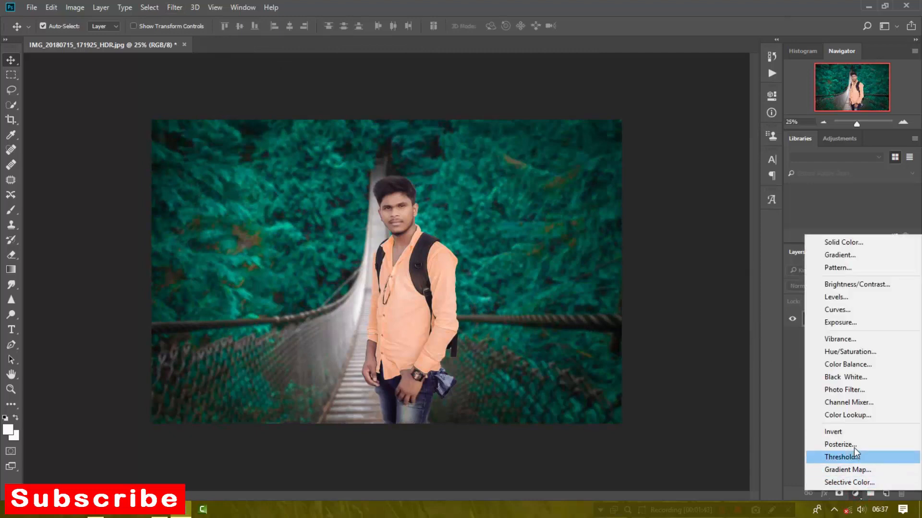
left_click(852, 416)
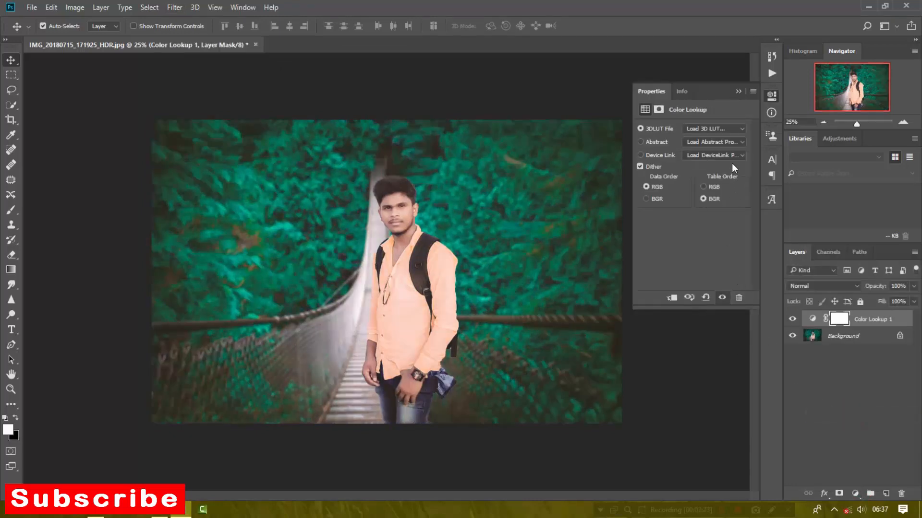
left_click(720, 142)
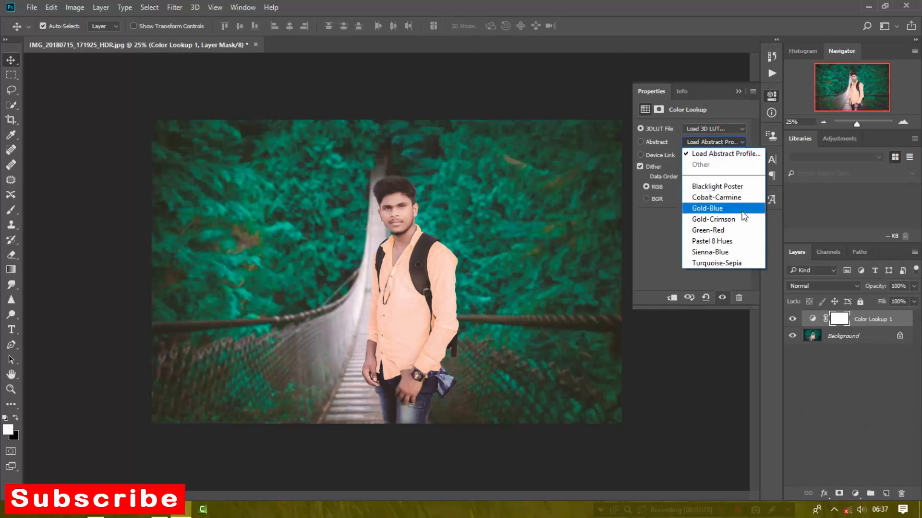
left_click(745, 253)
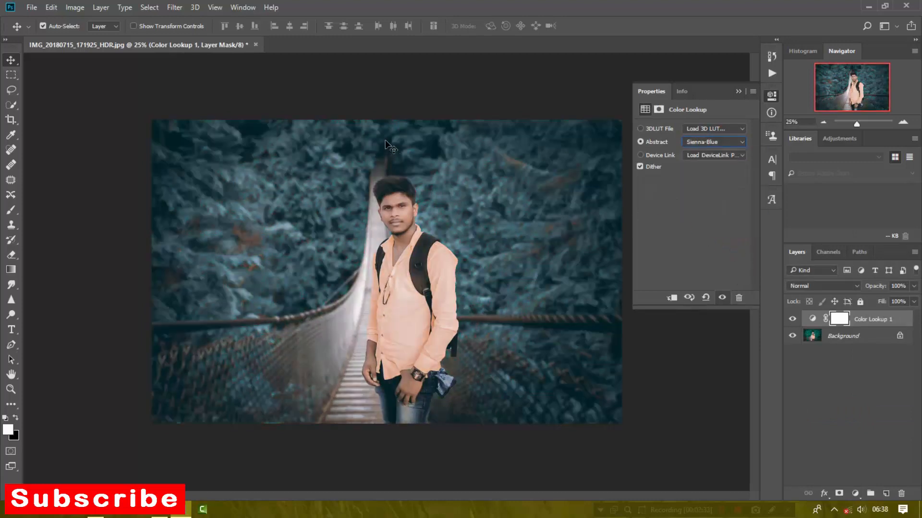
Flatten the Color Lookup 1 adjustment layer and the Background into a single image.
left_click(737, 91)
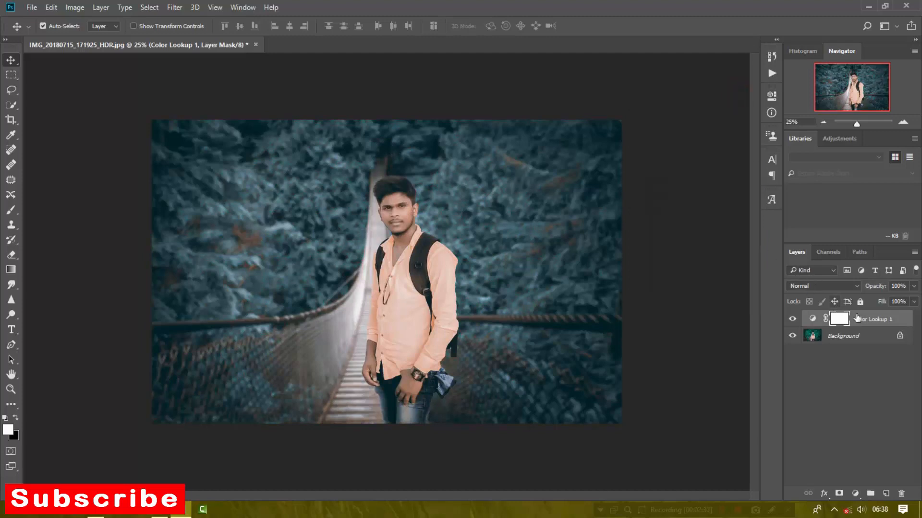
right_click(875, 320)
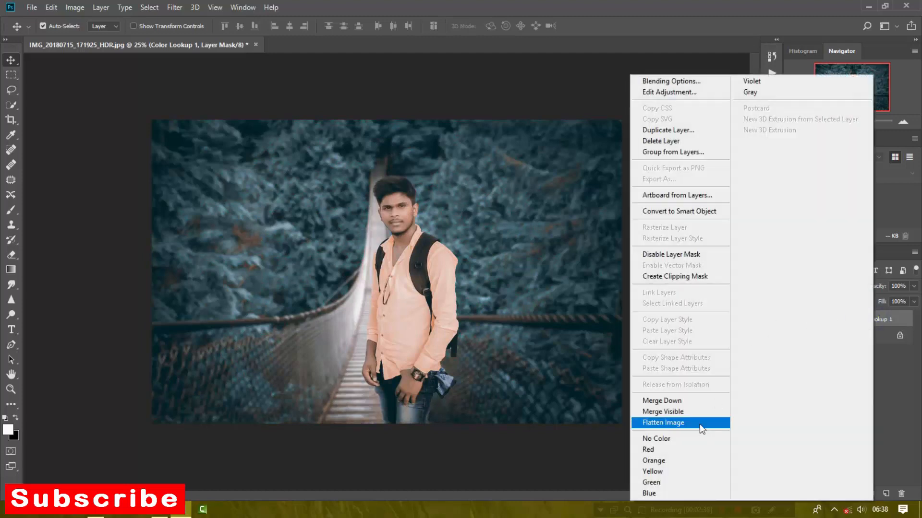
left_click(700, 424)
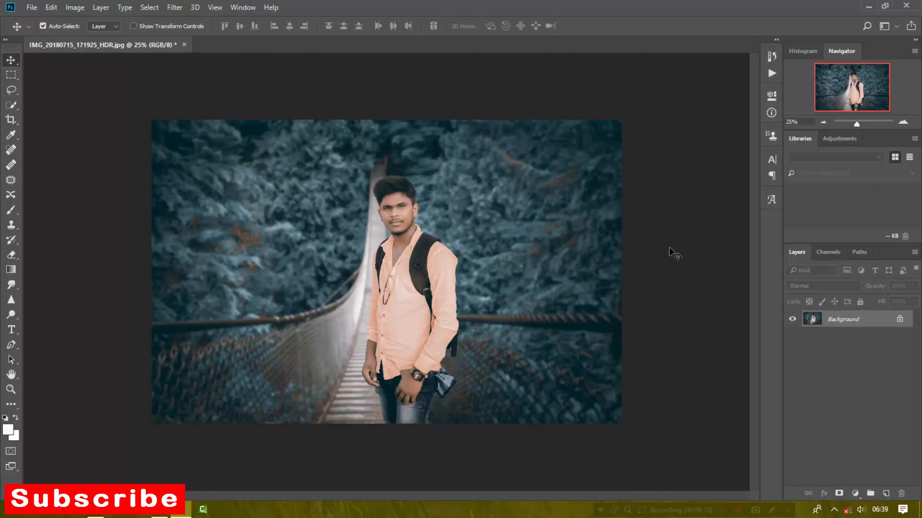